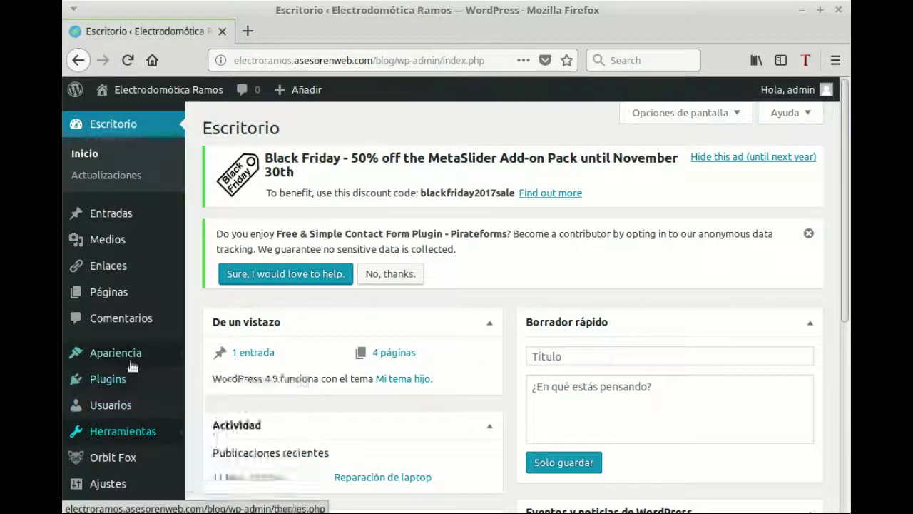
# Open the Productos page for editing and switch its content editor to visual mode.
pyautogui.moveTo(178, 374)
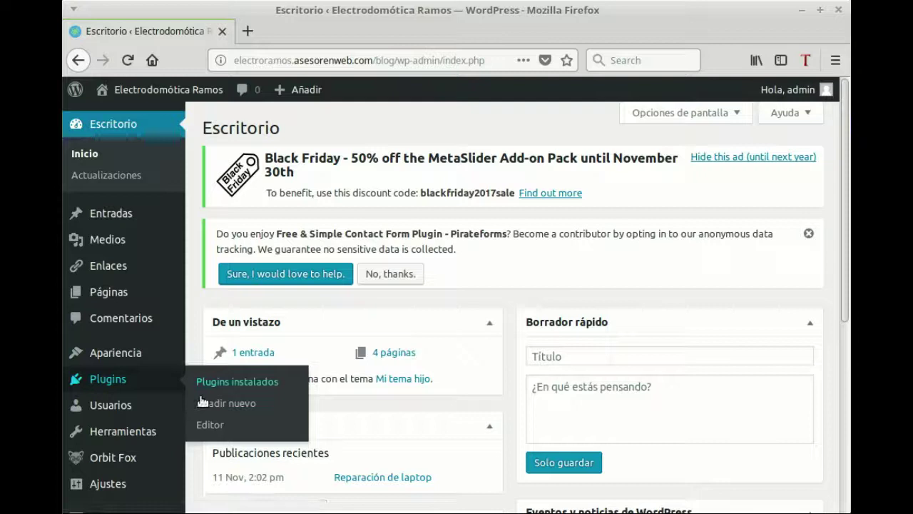
pyautogui.moveTo(118, 299)
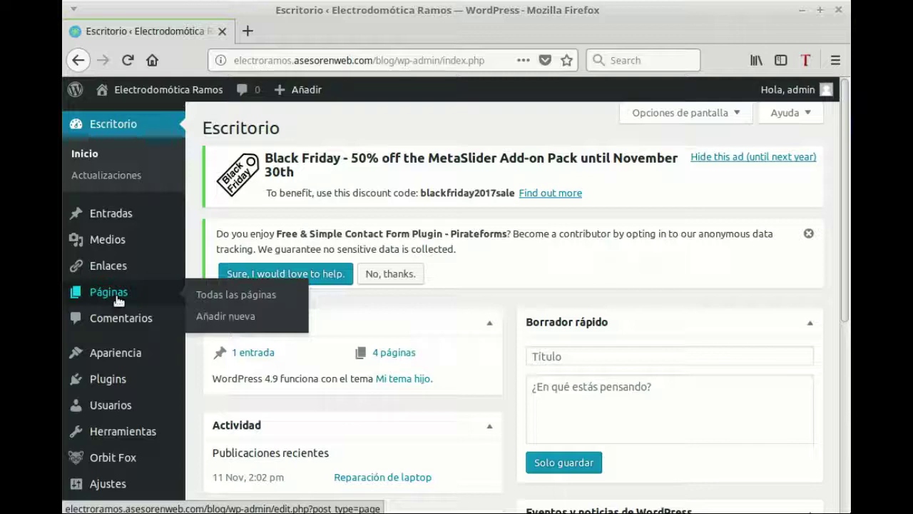
pyautogui.click(119, 299)
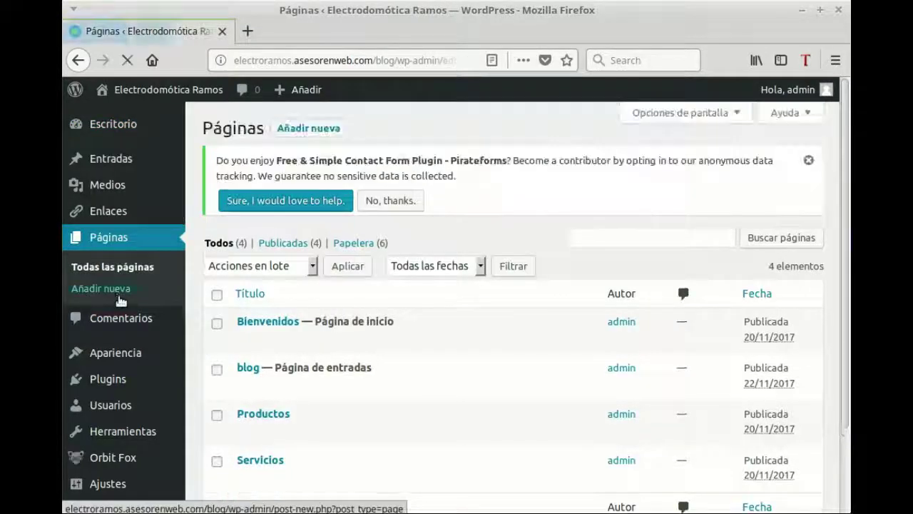
pyautogui.scroll(-1, 355, 391)
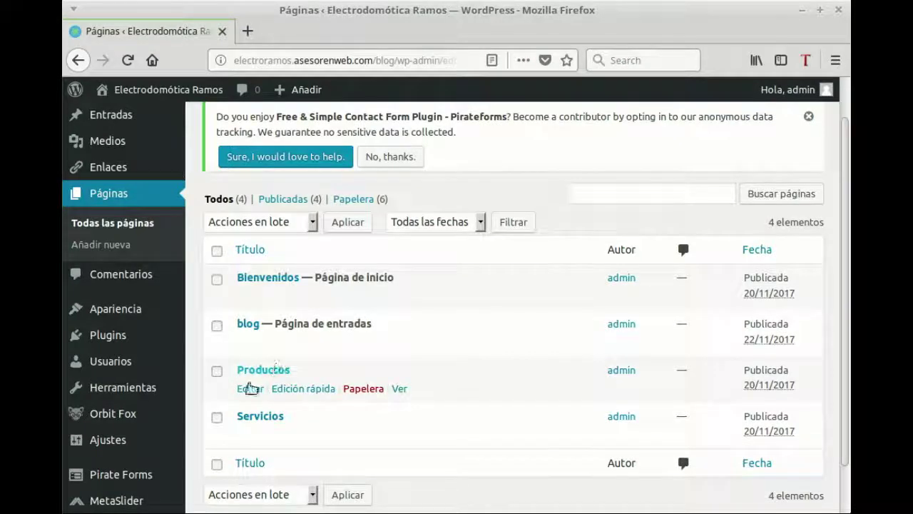
pyautogui.click(249, 389)
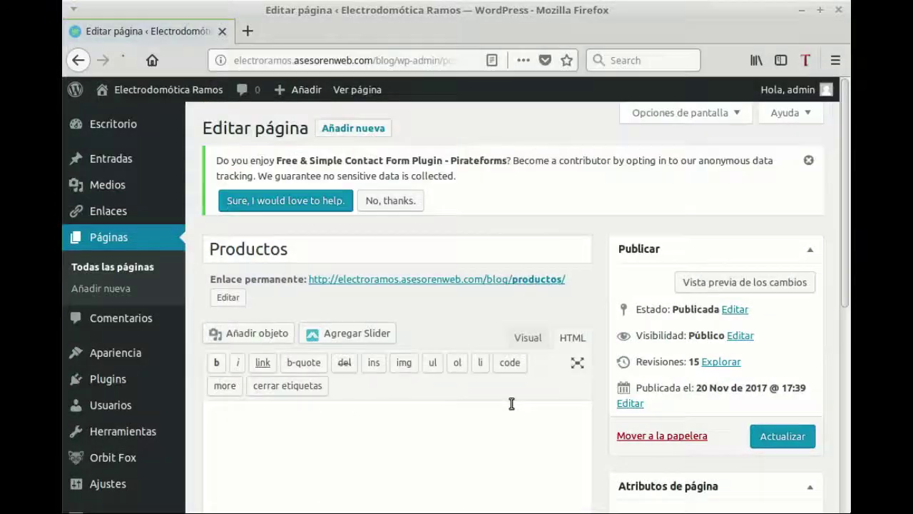
pyautogui.scroll(-2, 499, 398)
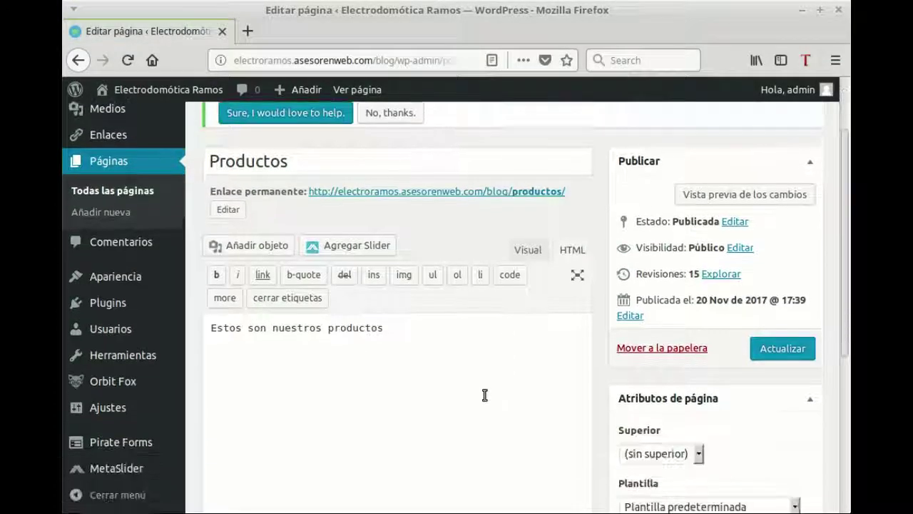
pyautogui.click(527, 250)
pyautogui.scroll(3, 478, 354)
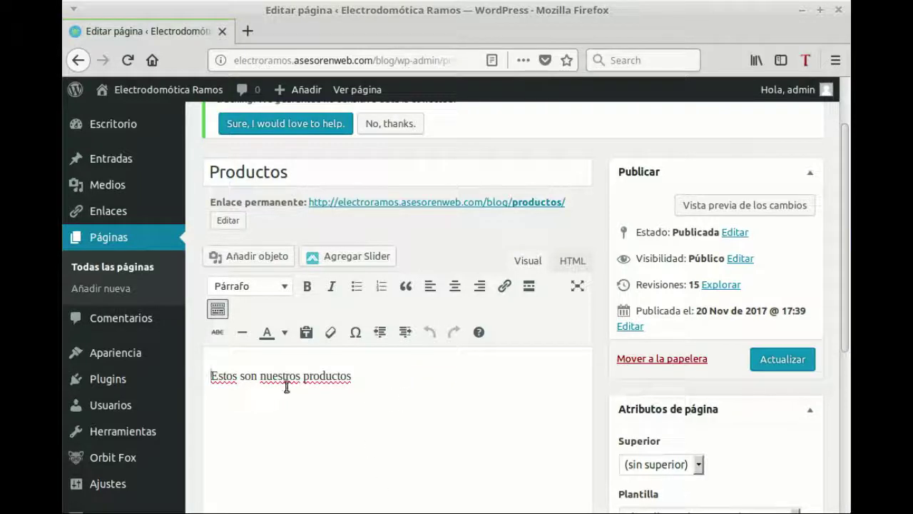
# Search the directory of new plugins for "beaver builder".
pyautogui.moveTo(97, 381)
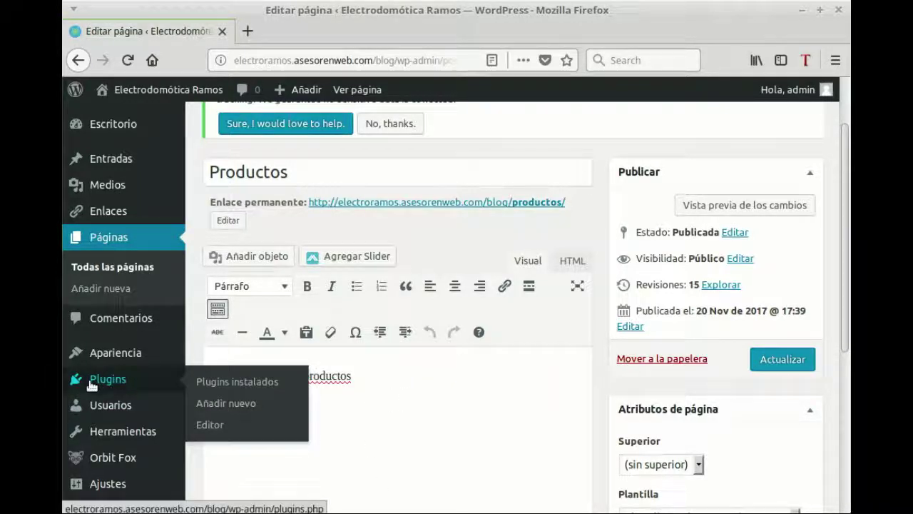
pyautogui.click(236, 405)
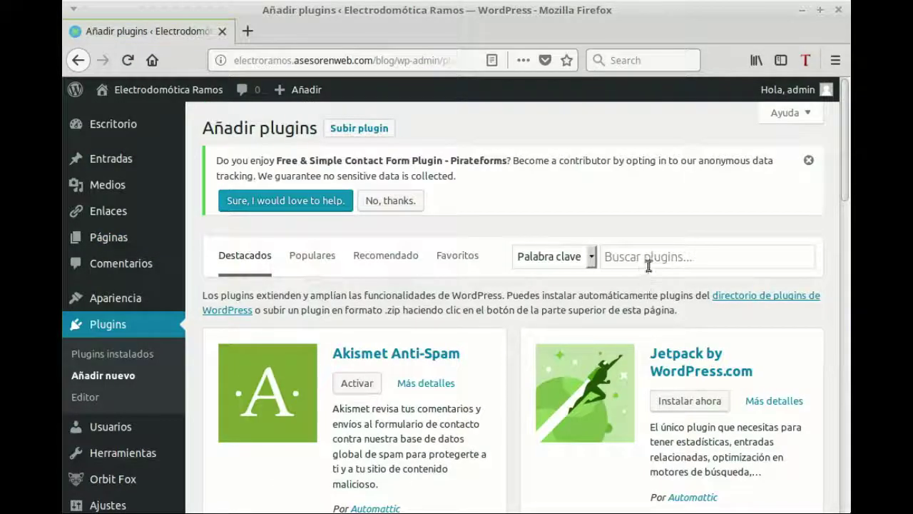
pyautogui.click(653, 262)
pyautogui.write('b')
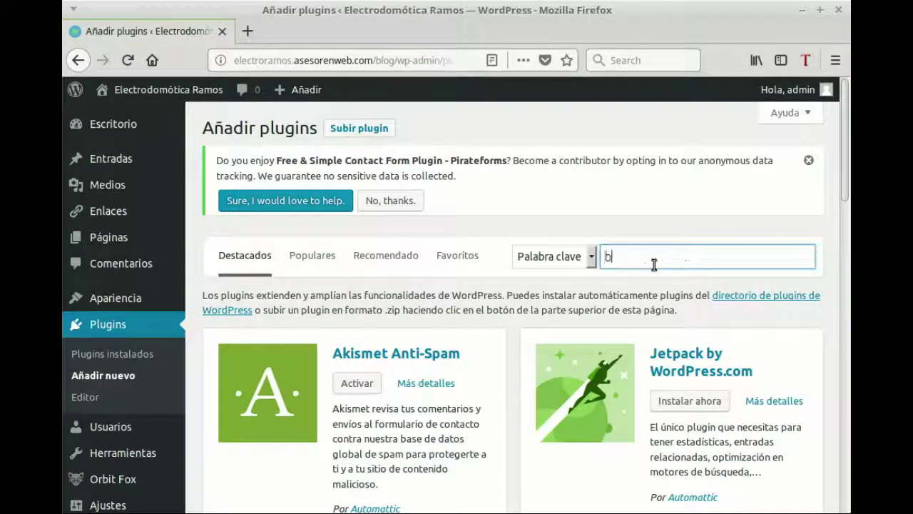
pyautogui.write('eaver builder')
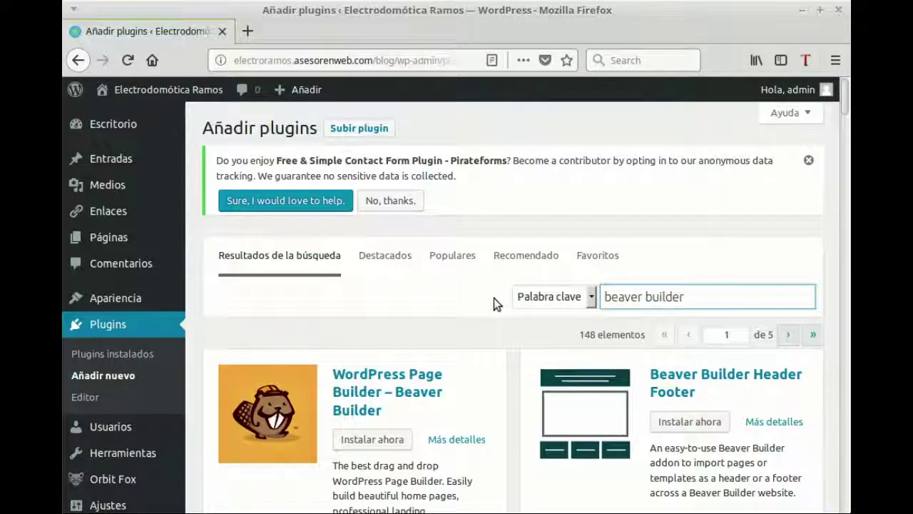
# Install and activate the WordPress Page Builder – Beaver Builder plugin.
pyautogui.scroll(-4, 355, 235)
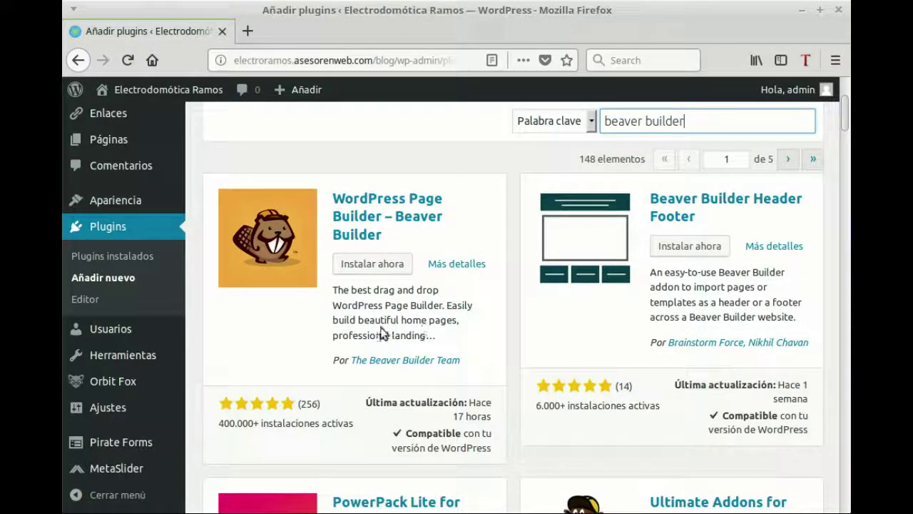
pyautogui.click(360, 265)
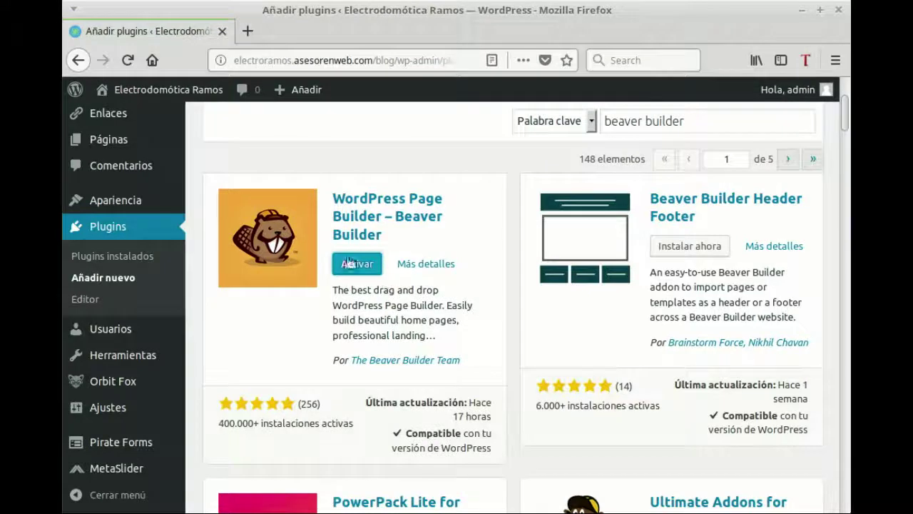
pyautogui.click(360, 264)
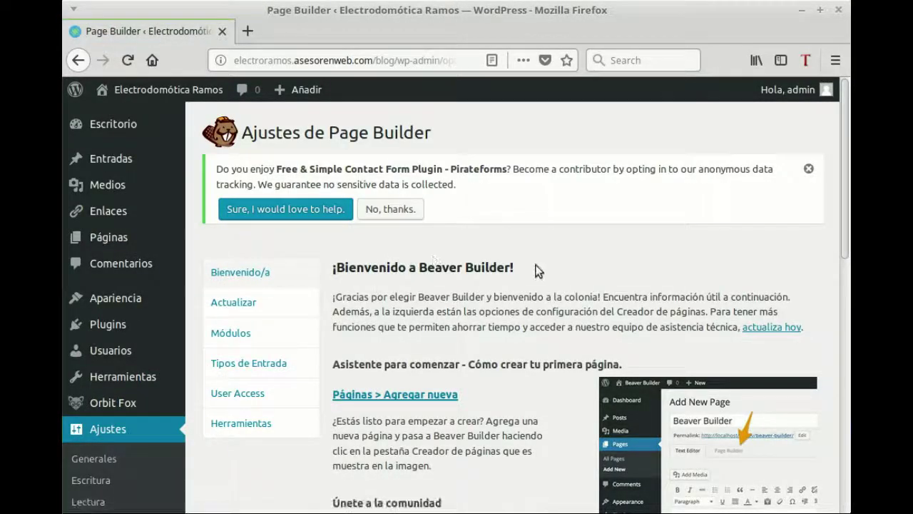
pyautogui.scroll(-1, 496, 273)
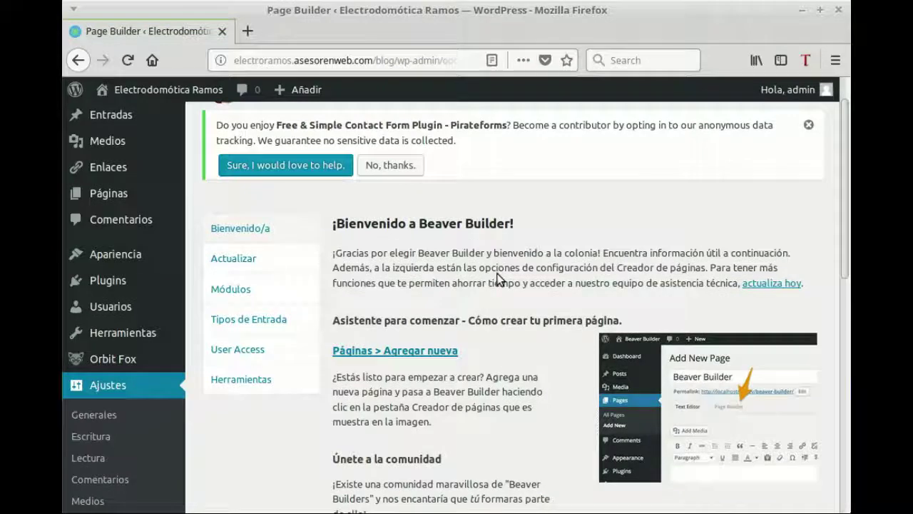
pyautogui.scroll(-3, 497, 279)
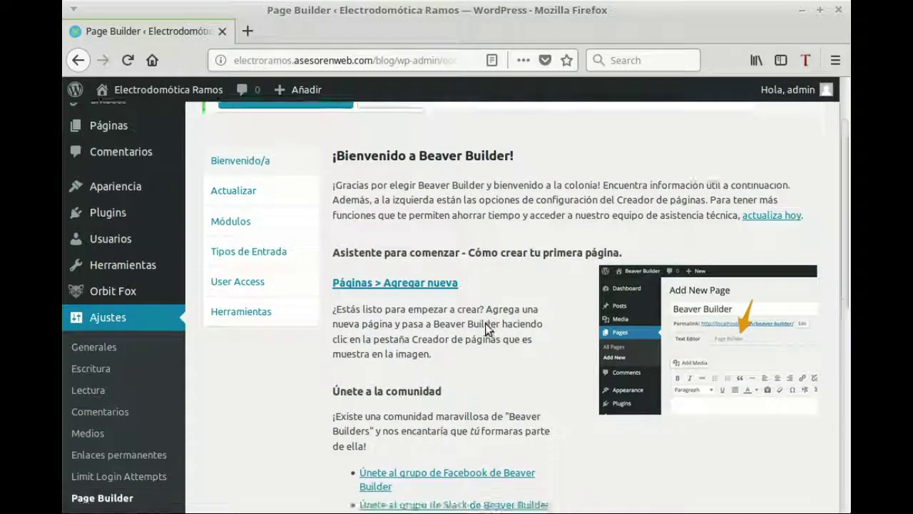
pyautogui.scroll(-4, 502, 315)
pyautogui.scroll(8, 507, 320)
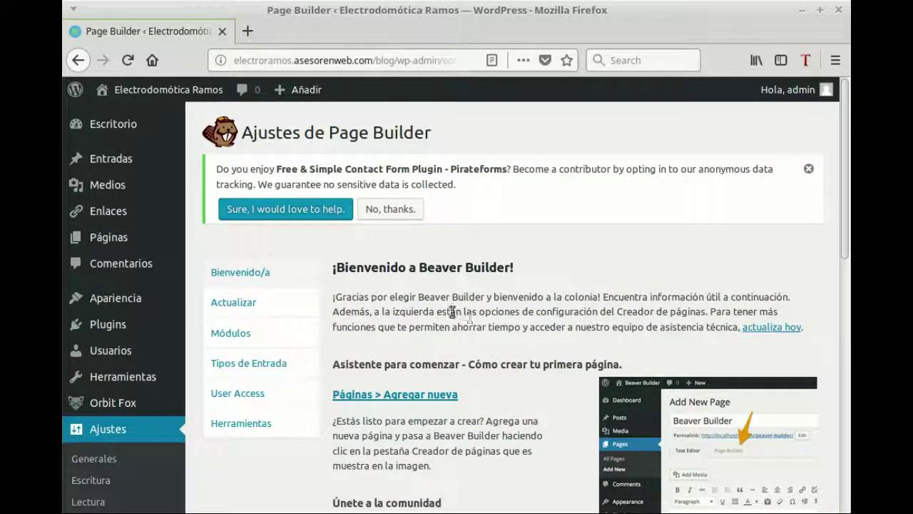
# Open the Productos page for editing, launch it in Page Builder and decline the introductory tour.
pyautogui.moveTo(119, 247)
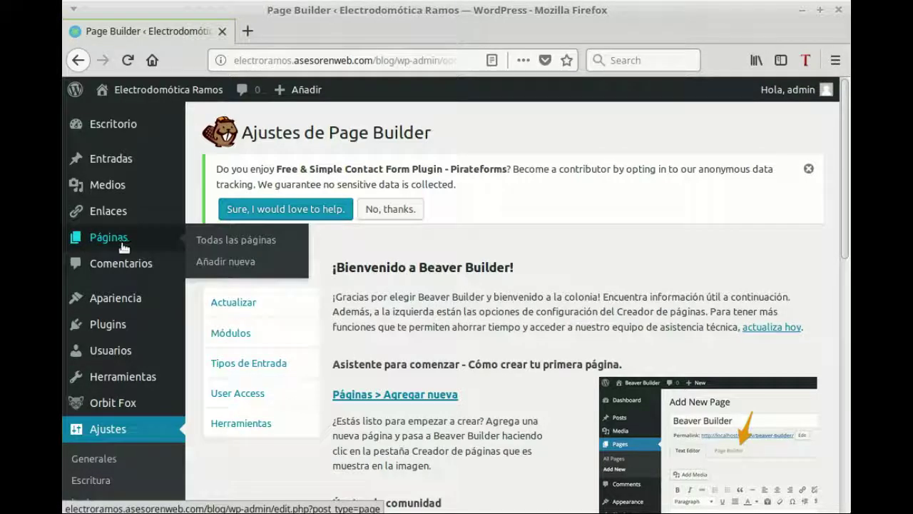
pyautogui.click(241, 243)
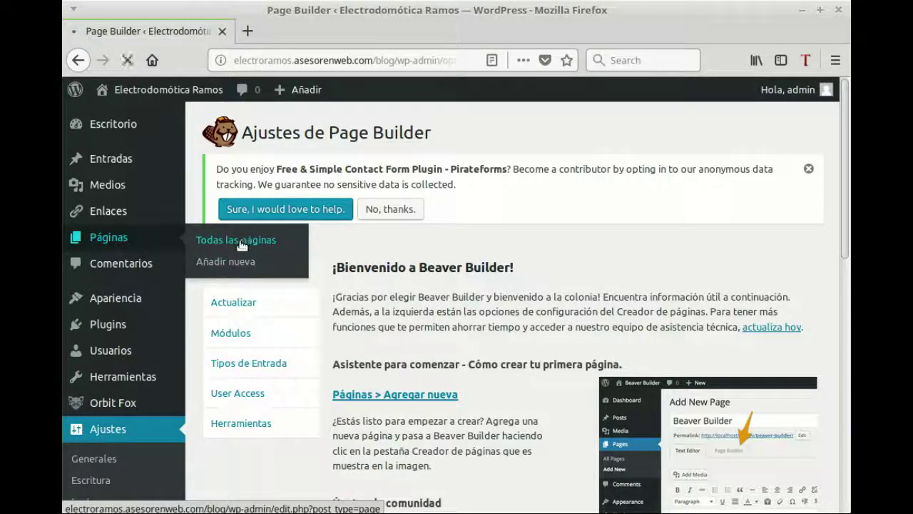
pyautogui.moveTo(244, 440)
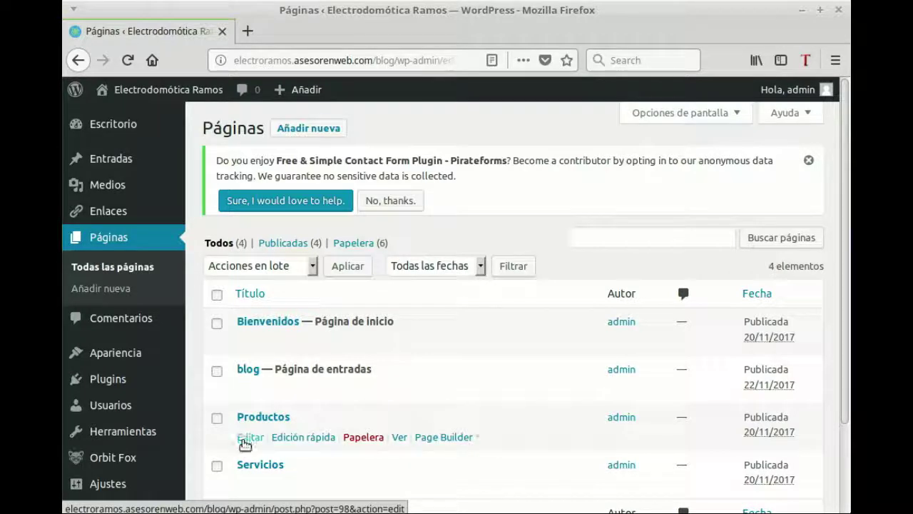
pyautogui.click(248, 438)
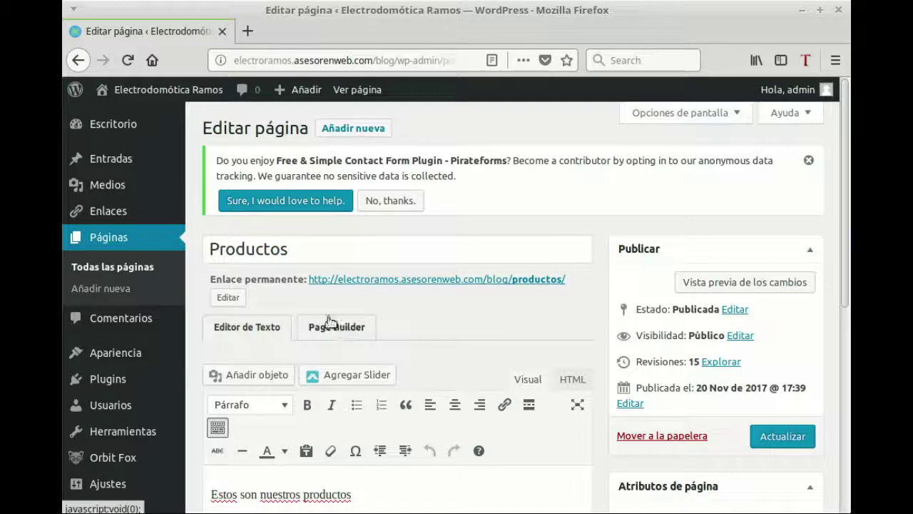
pyautogui.scroll(-2, 470, 319)
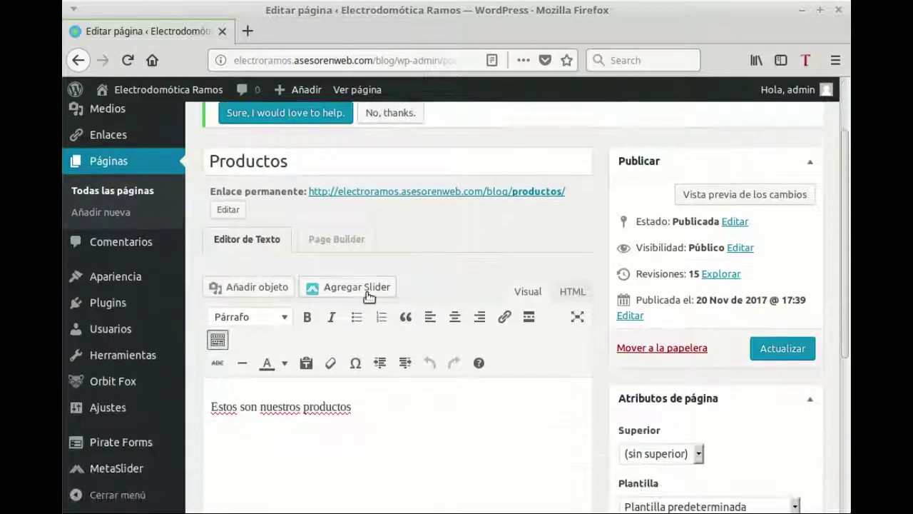
pyautogui.click(349, 237)
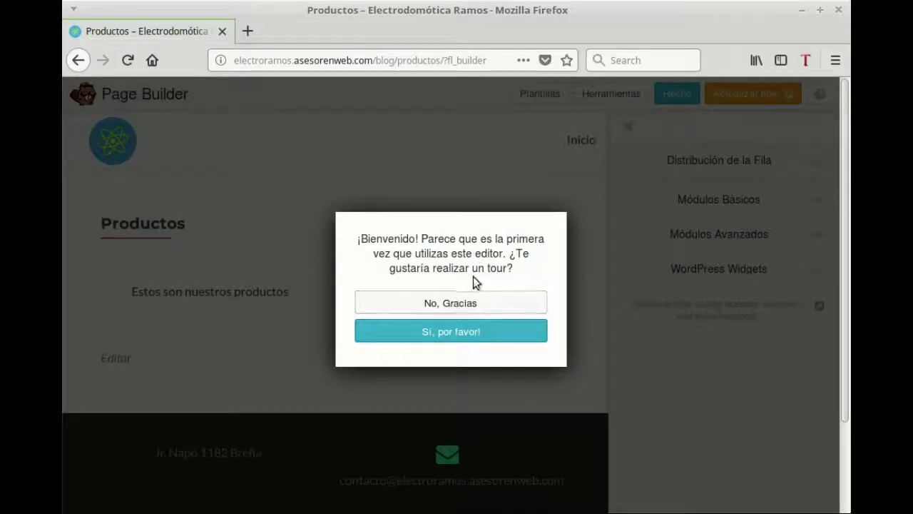
pyautogui.click(455, 306)
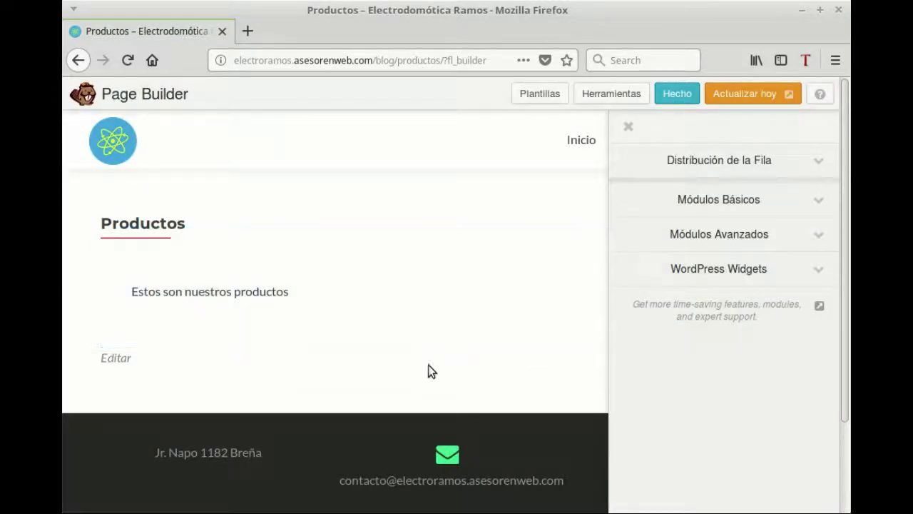
# Add a 2 Columnas row below the "Estos son nuestros productos" text.
pyautogui.moveTo(440, 322)
pyautogui.click(815, 164)
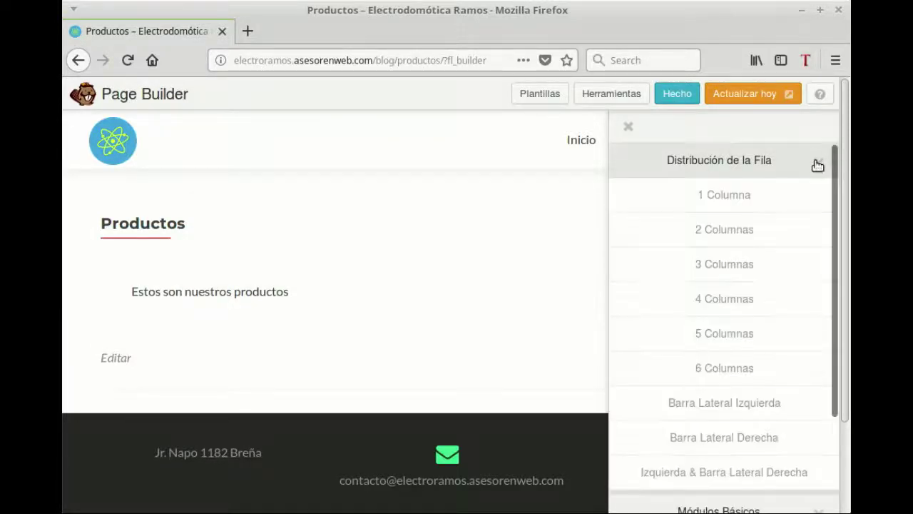
pyautogui.moveTo(740, 230); pyautogui.dragTo(246, 444)
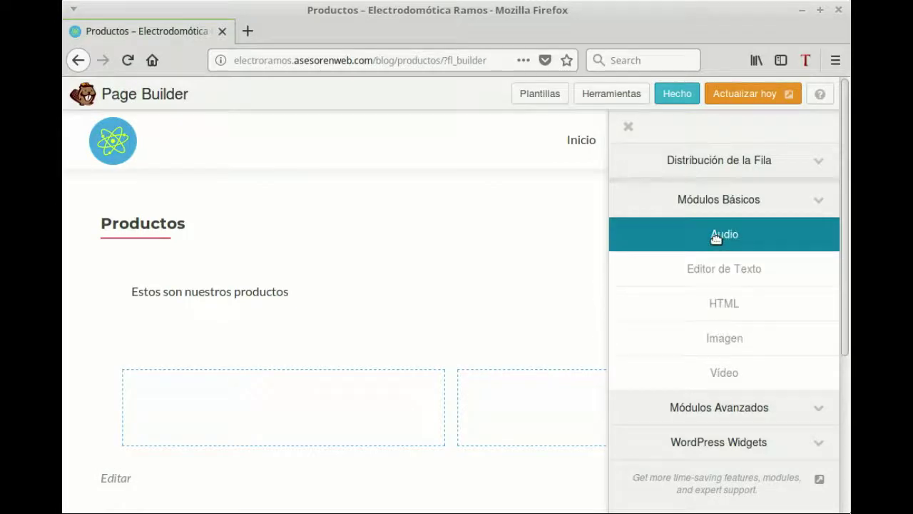
# Add an Editor de Texto module to the row's first column containing the circuit-board repair photo from the media library, and save it.
pyautogui.moveTo(734, 268); pyautogui.dragTo(336, 457)
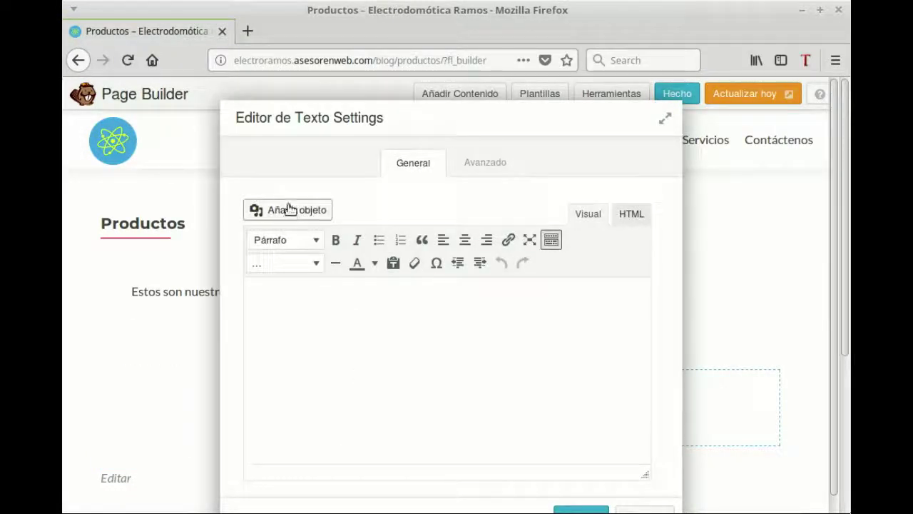
pyautogui.click(297, 207)
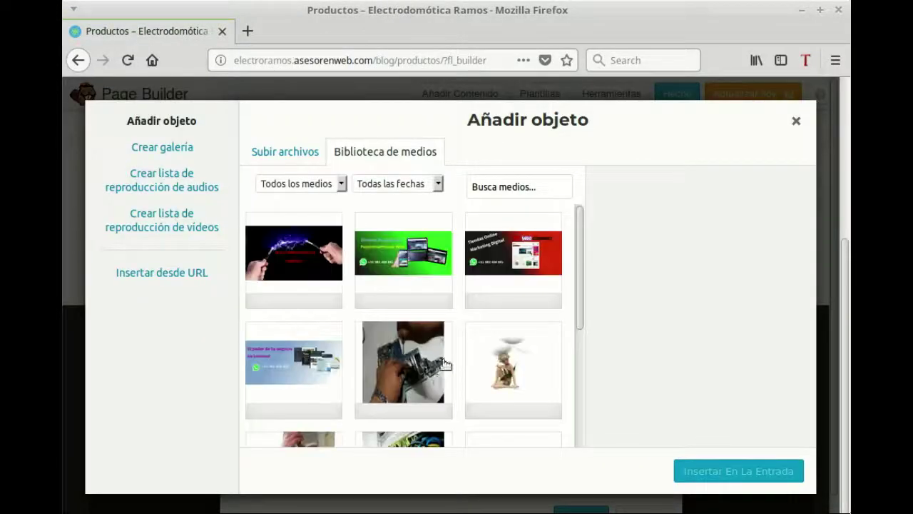
pyautogui.click(405, 366)
pyautogui.click(752, 478)
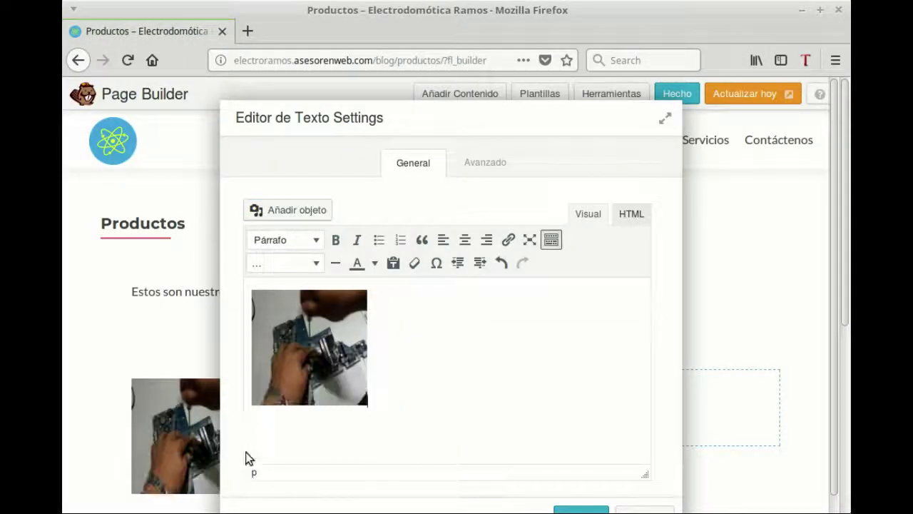
pyautogui.click(584, 498)
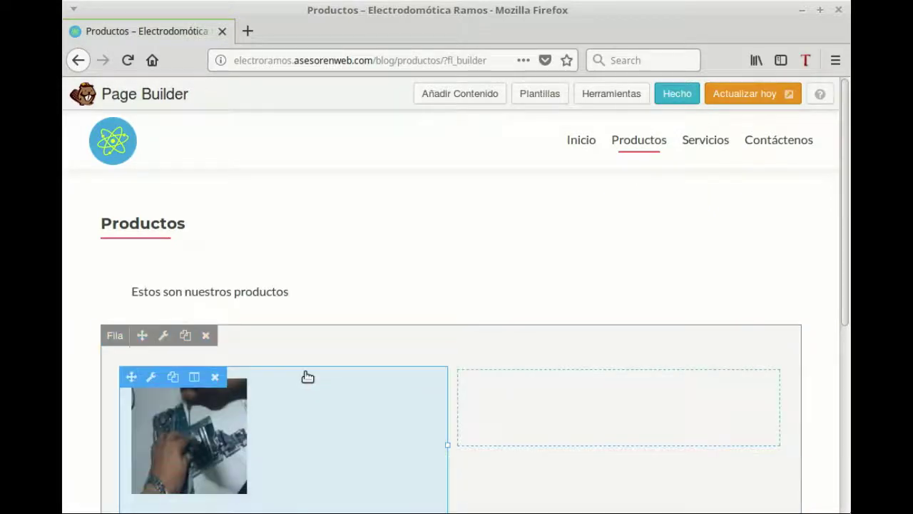
pyautogui.scroll(-1, 279, 328)
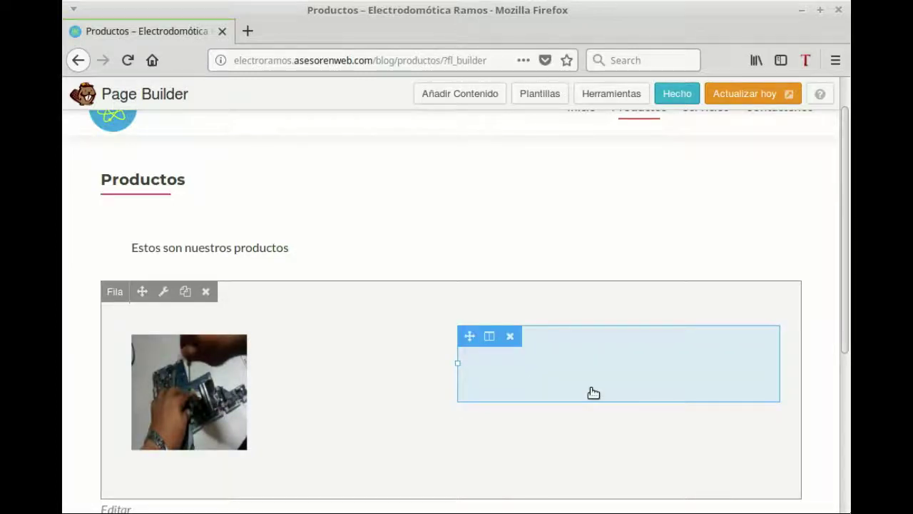
pyautogui.click(593, 392)
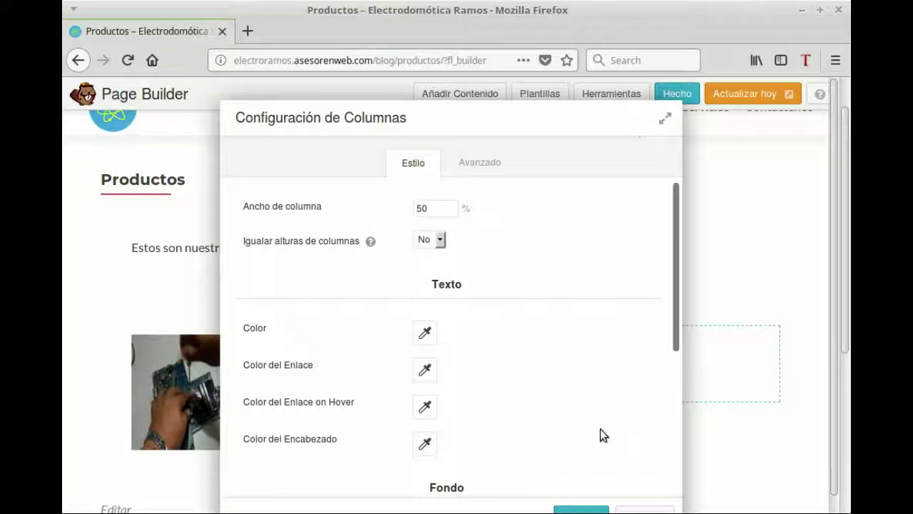
pyautogui.click(645, 509)
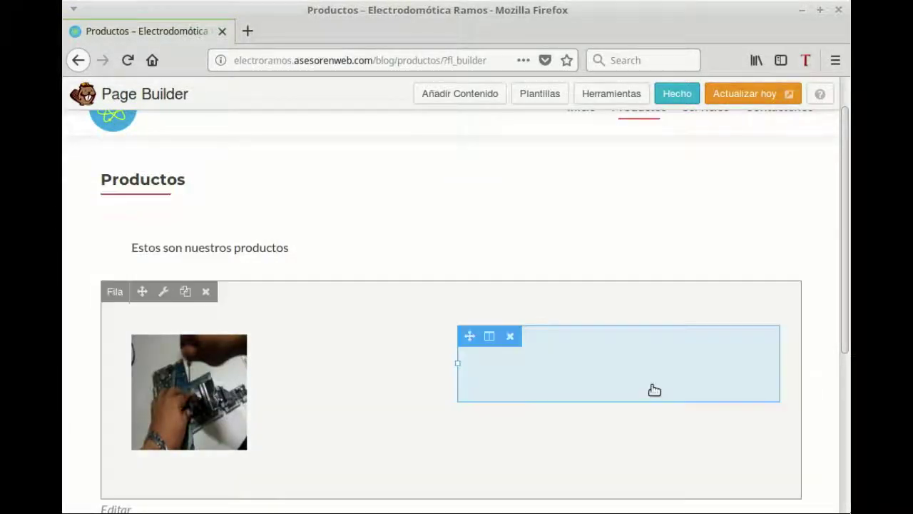
# Place an Imagen module in the row's second column and choose the security-camera installation photo from the media library.
pyautogui.click(460, 95)
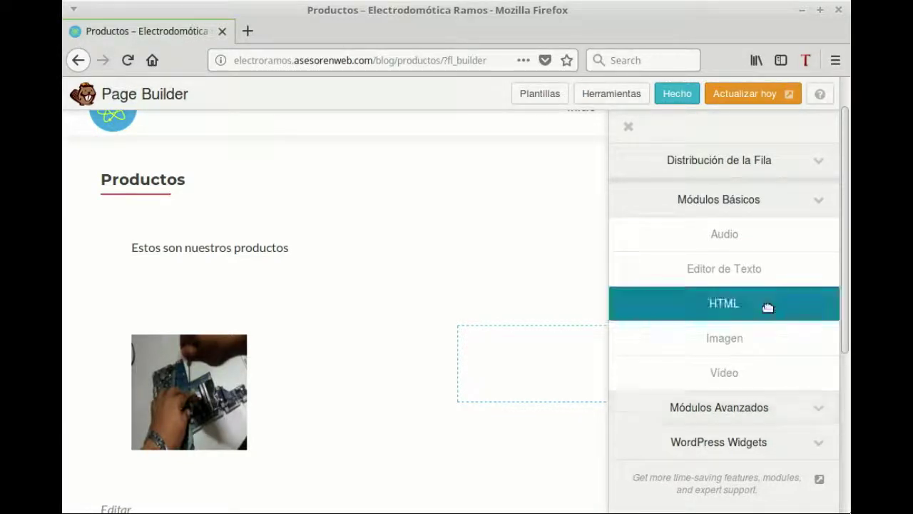
pyautogui.moveTo(755, 336); pyautogui.dragTo(759, 336)
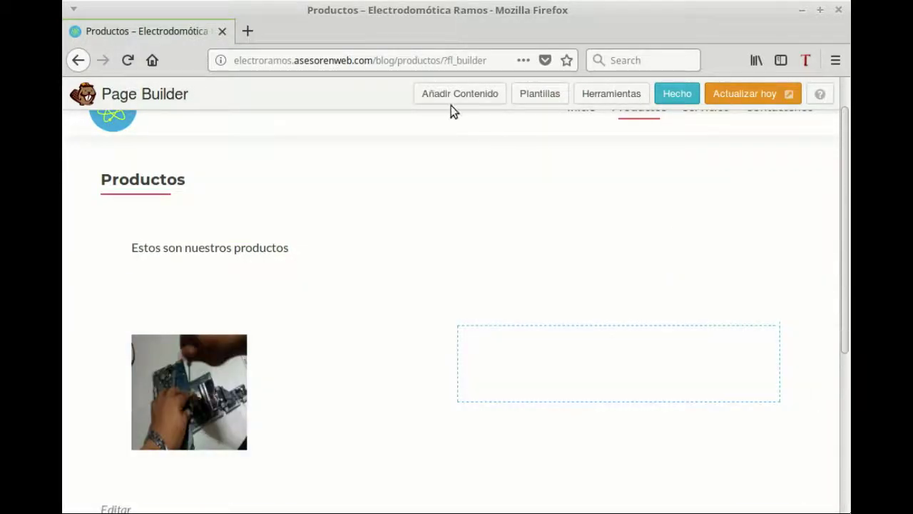
pyautogui.click(465, 101)
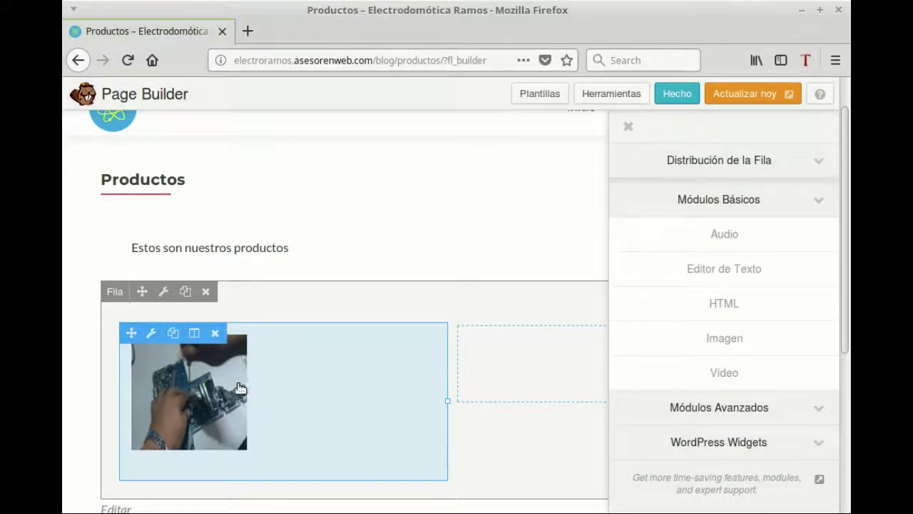
pyautogui.moveTo(722, 346); pyautogui.dragTo(557, 476)
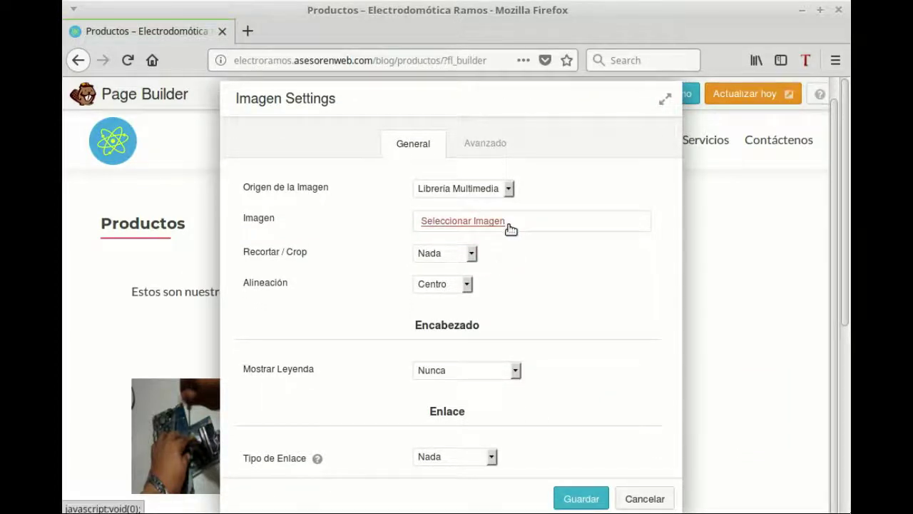
pyautogui.click(502, 223)
pyautogui.click(381, 379)
pyautogui.click(744, 471)
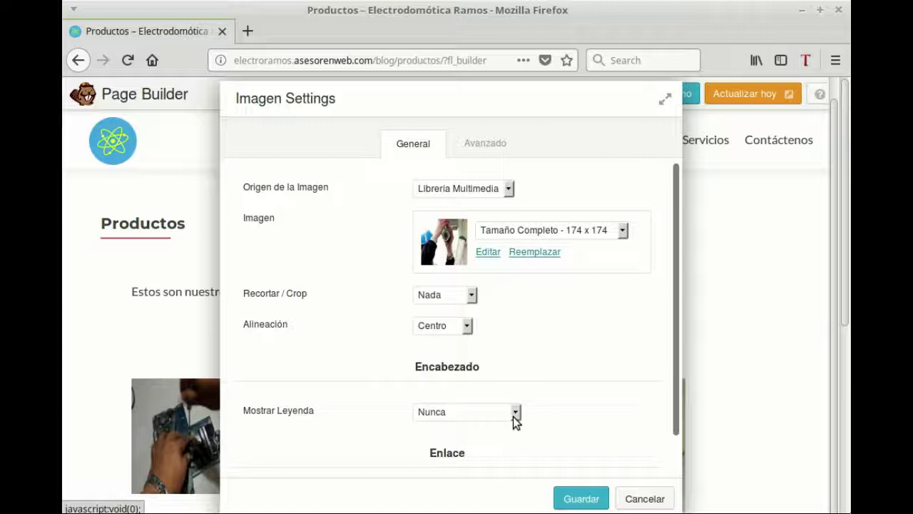
# Try the URL link type for the camera image and return the link type to Nada.
pyautogui.scroll(-1, 554, 391)
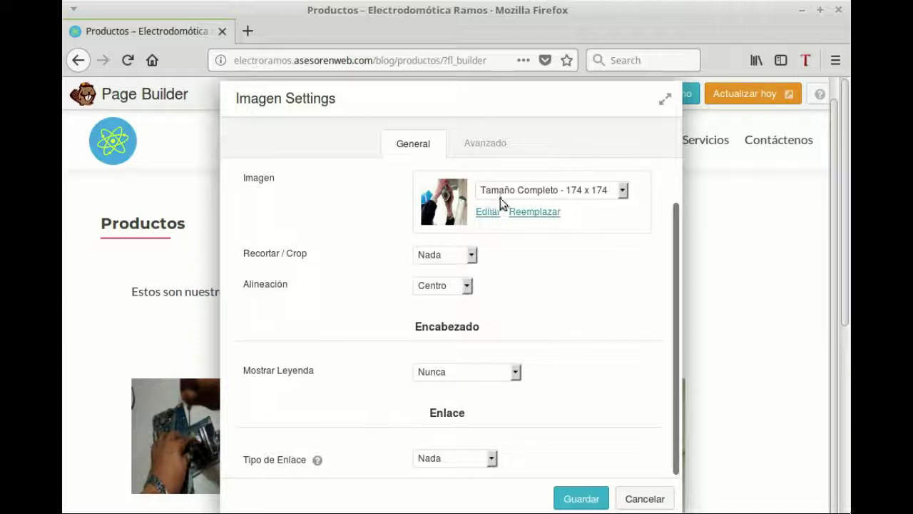
pyautogui.click(622, 192)
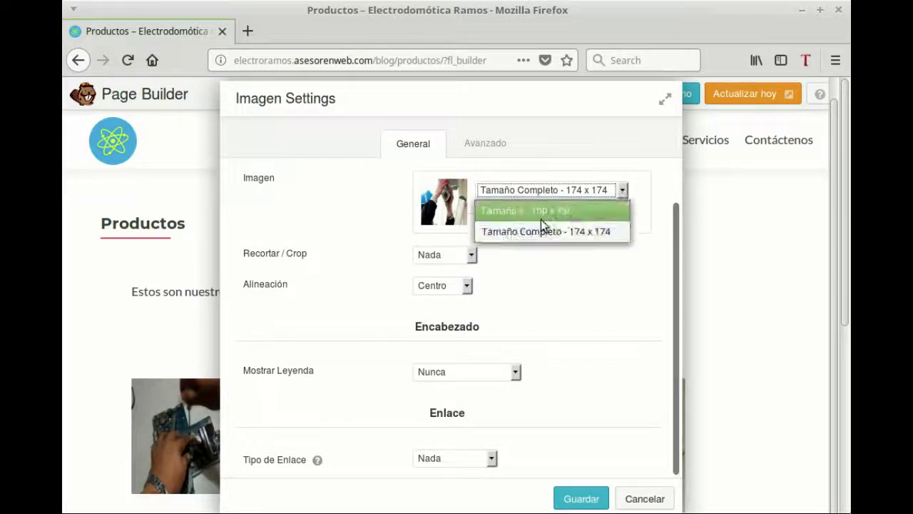
pyautogui.click(614, 168)
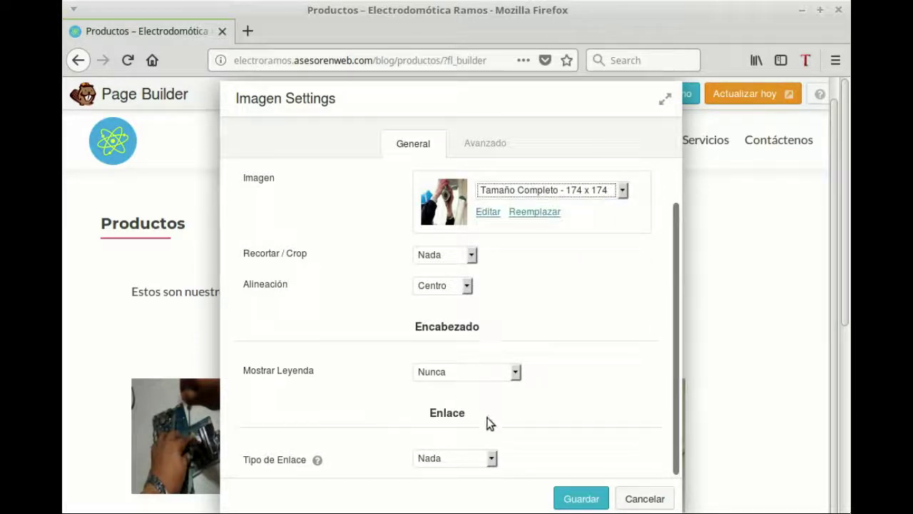
pyautogui.moveTo(317, 459)
pyautogui.click(492, 458)
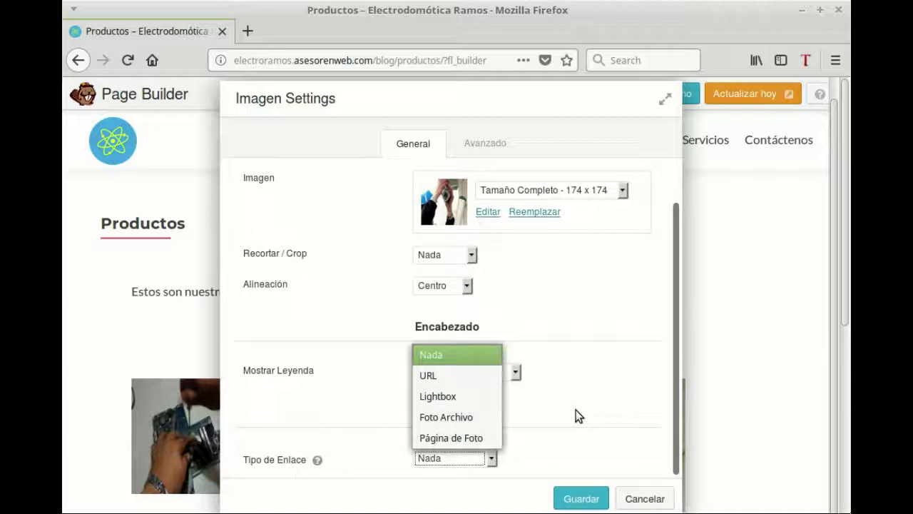
pyautogui.click(435, 376)
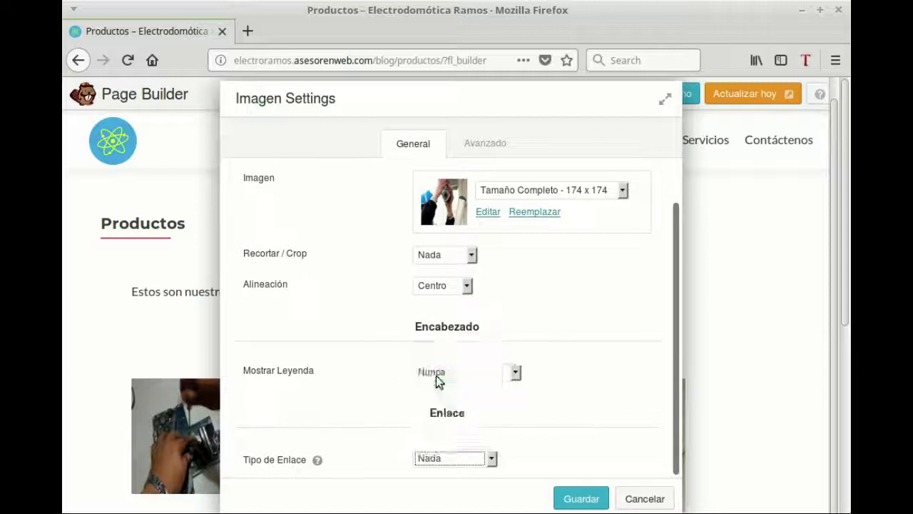
pyautogui.scroll(-2, 527, 388)
pyautogui.click(463, 413)
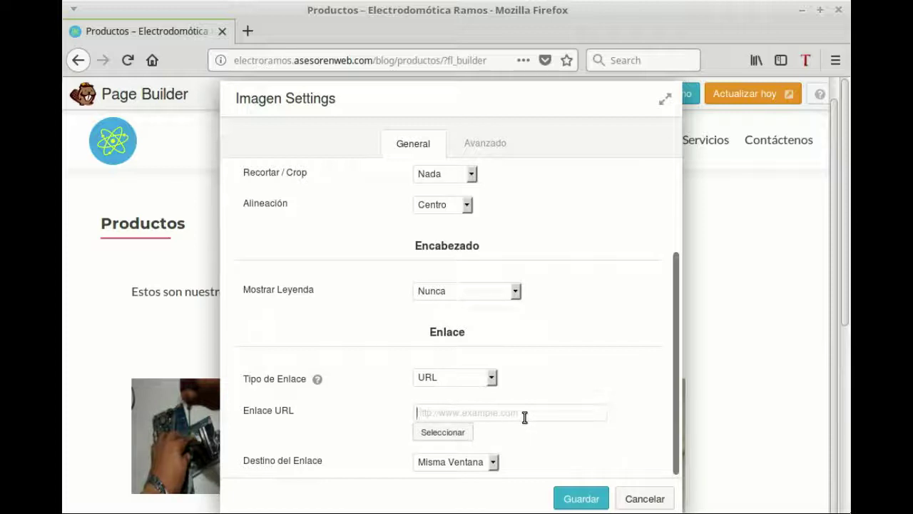
pyautogui.click(490, 378)
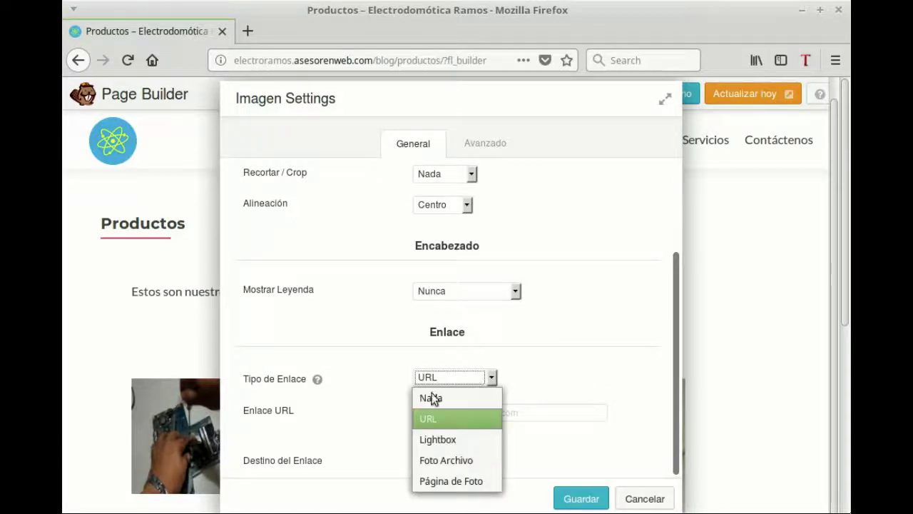
pyautogui.click(431, 397)
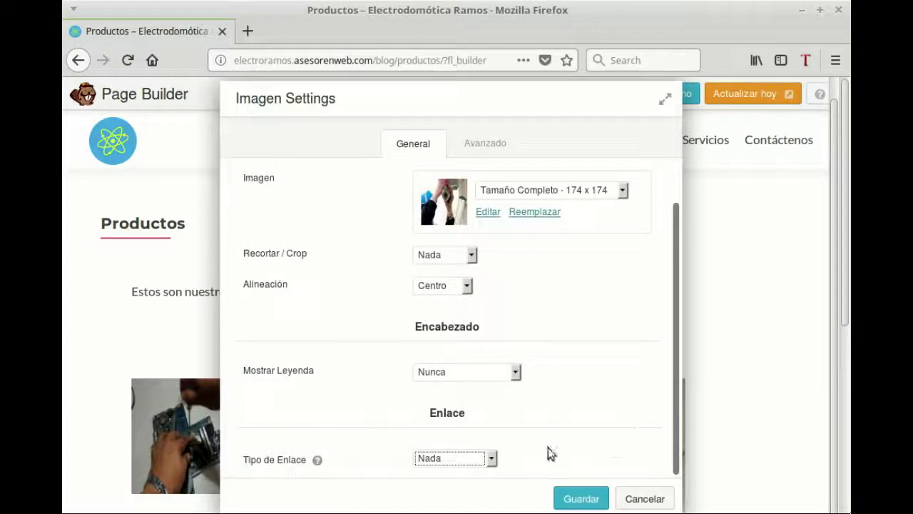
# Save the Imagen module's settings in the row's second column.
pyautogui.click(577, 498)
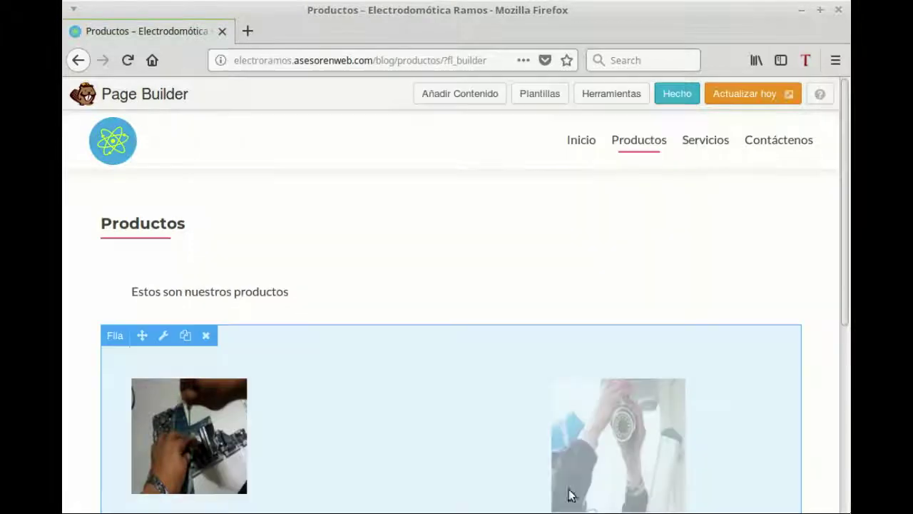
pyautogui.scroll(-3, 745, 278)
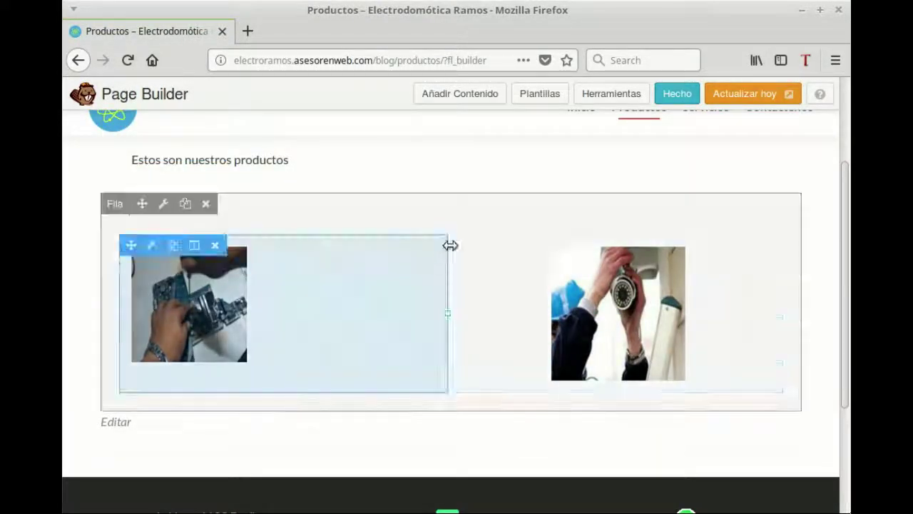
pyautogui.scroll(1, 495, 283)
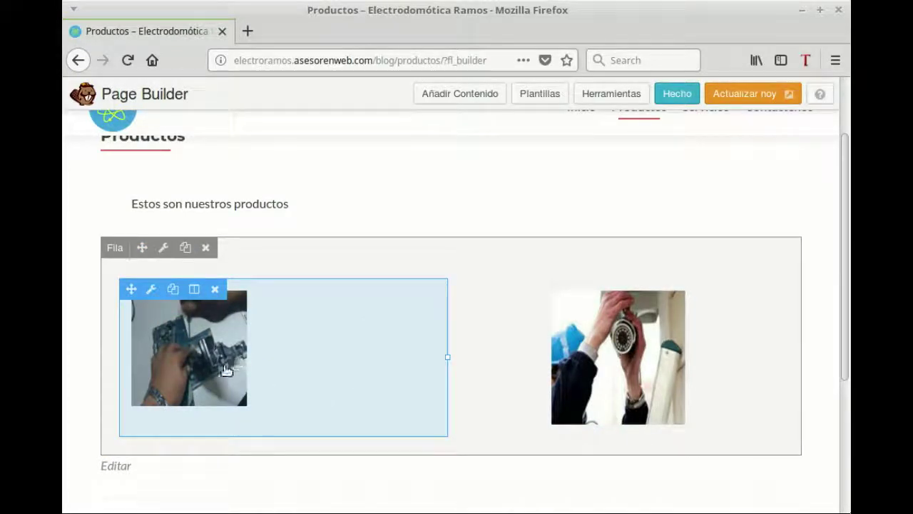
# Add the text "Este es nuestro trabajo" below the circuit-board photo in the first column's Editor de Texto module and save it.
pyautogui.click(225, 369)
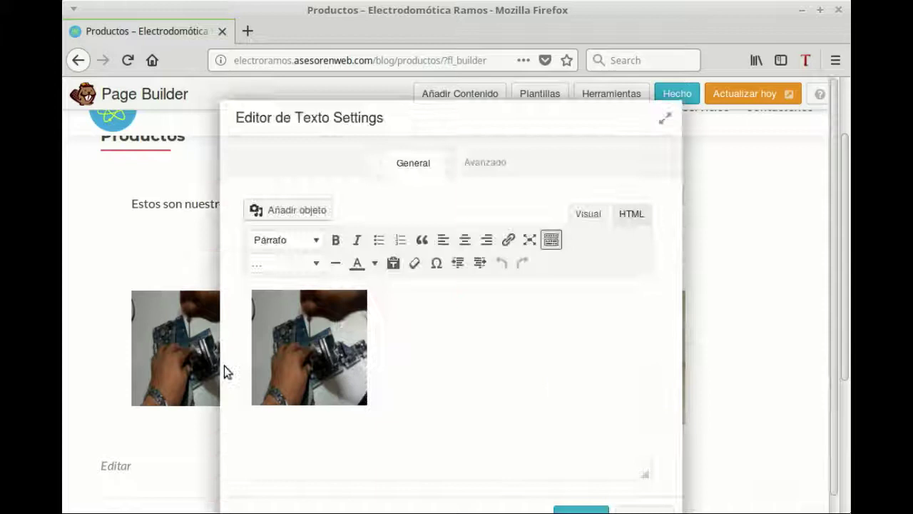
pyautogui.click(414, 319)
pyautogui.click(400, 415)
pyautogui.click(432, 385)
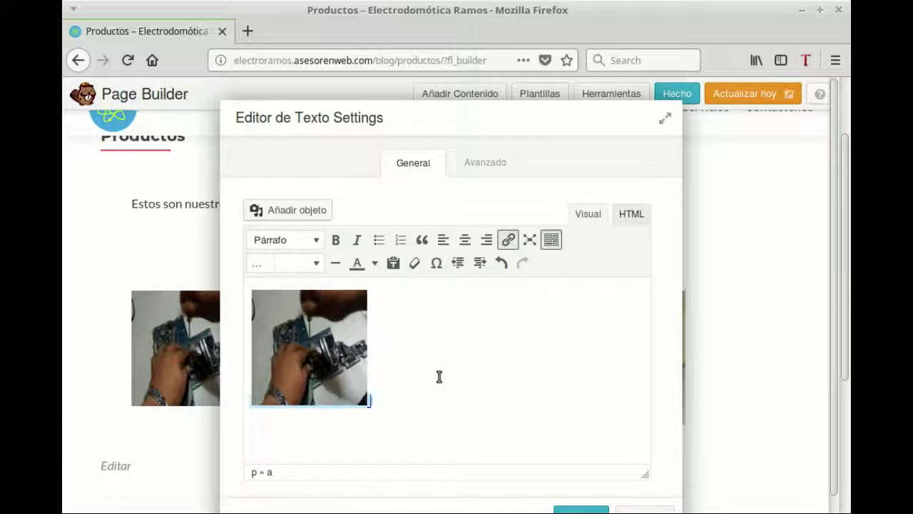
pyautogui.press('Return')
pyautogui.press('Return')
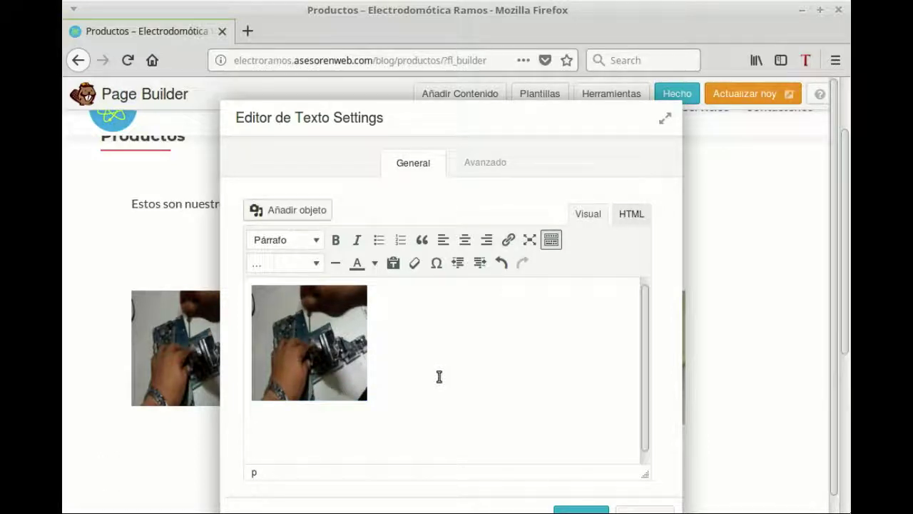
pyautogui.write('Este es nuestro trabajo')
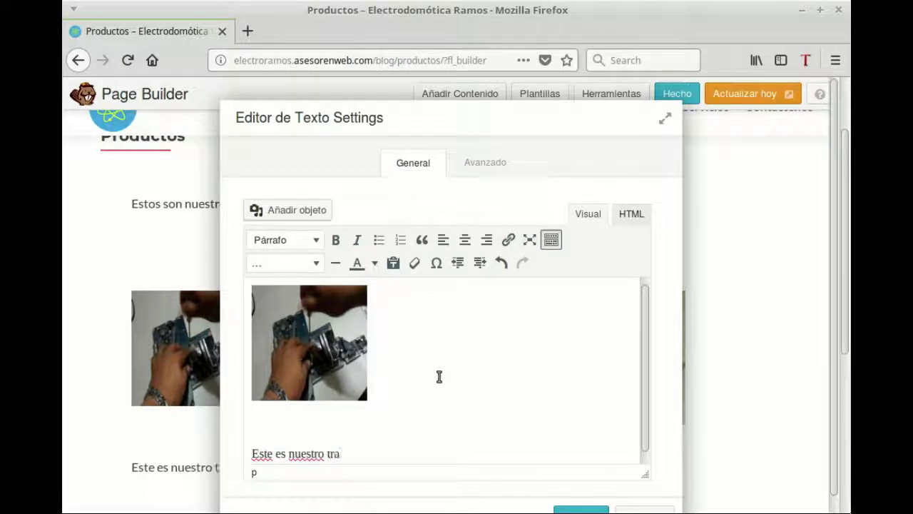
pyautogui.click(587, 508)
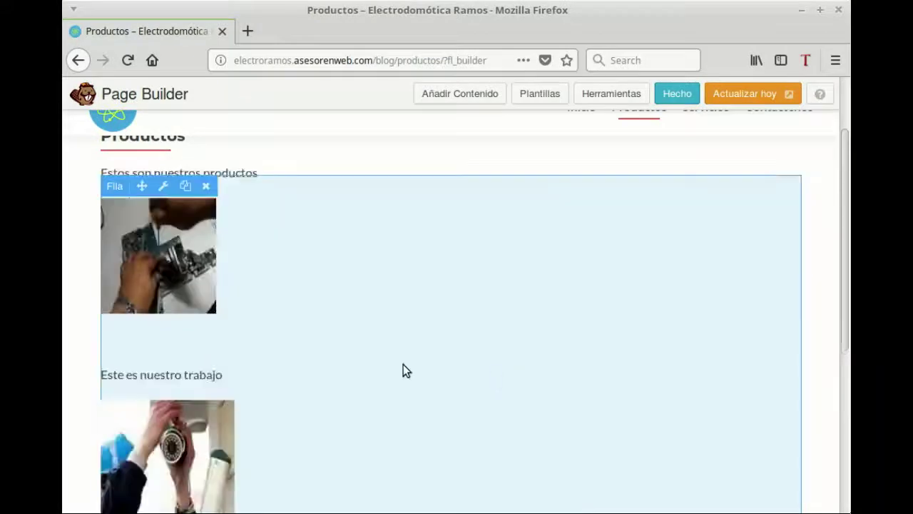
# Finish editing the Productos page in Page Builder and publish the changes.
pyautogui.scroll(-2, 346, 408)
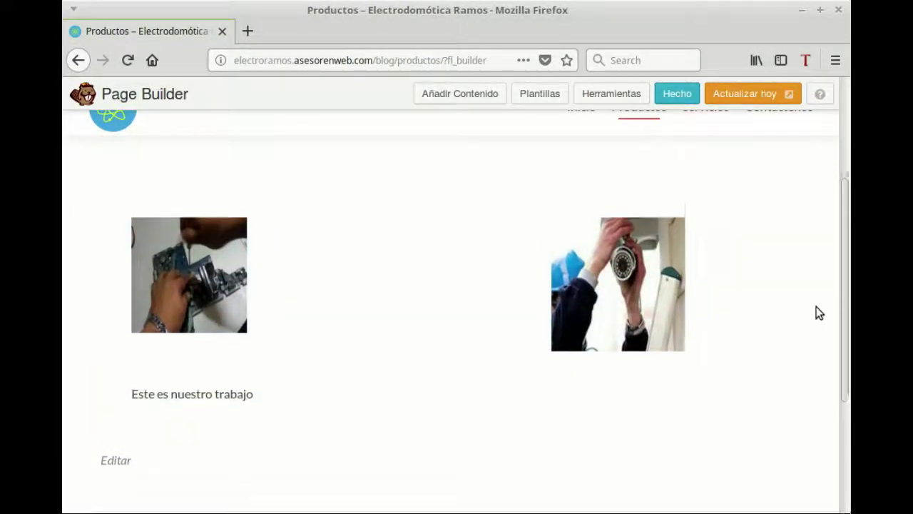
pyautogui.scroll(3, 819, 312)
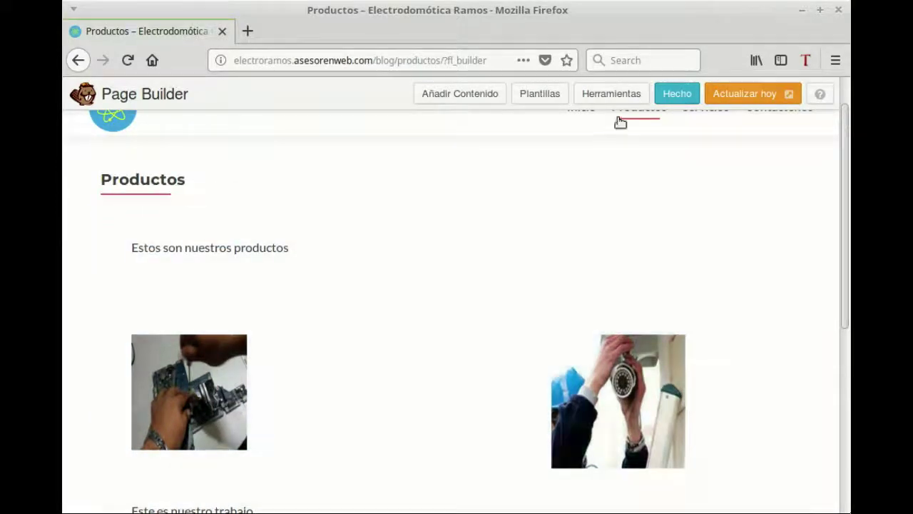
pyautogui.click(683, 101)
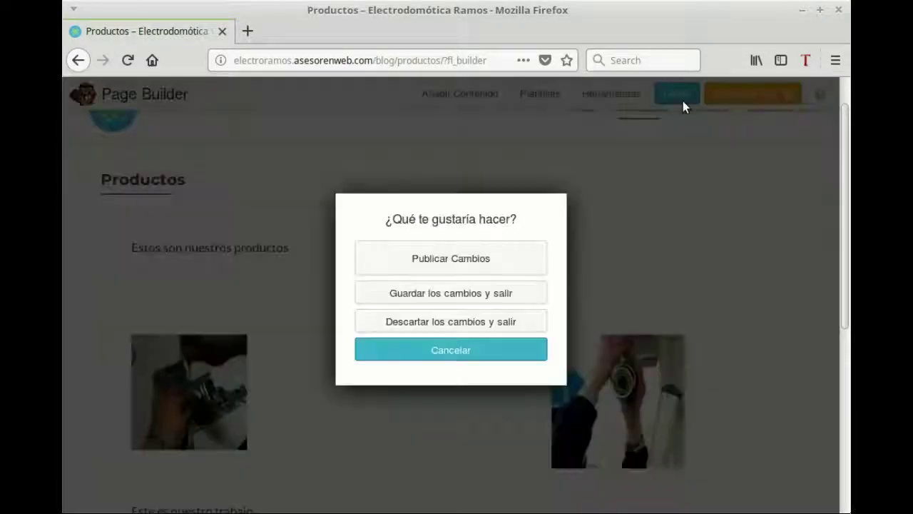
pyautogui.click(465, 264)
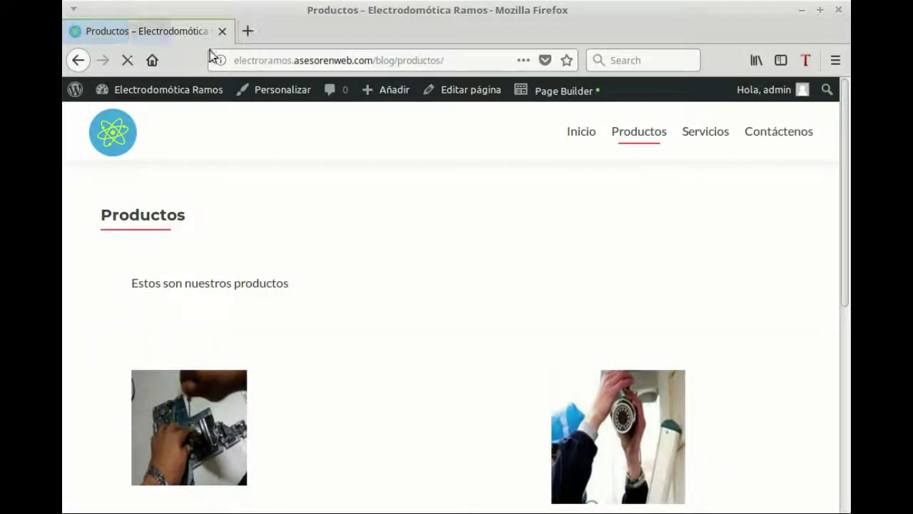
# Open the WordPress Escritorio in a new browser tab, place it before the Productos tab and return to Productos.
pyautogui.moveTo(159, 96)
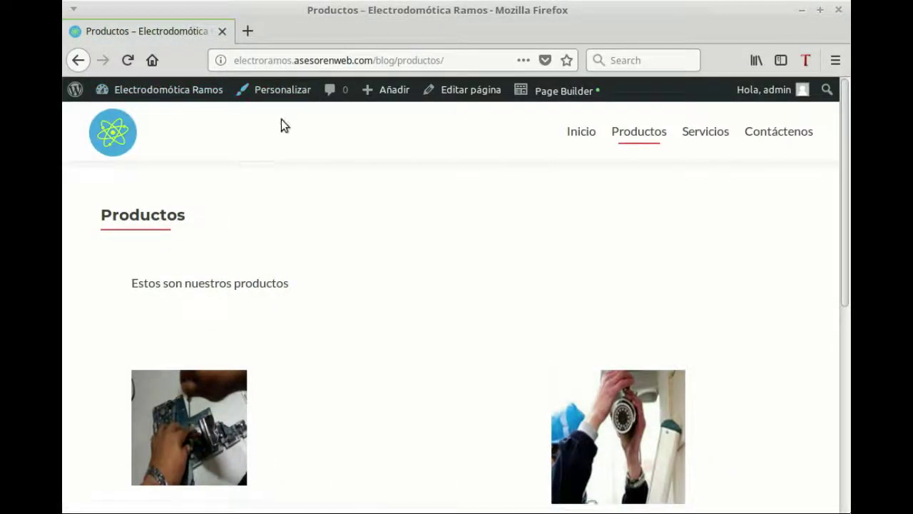
pyautogui.moveTo(115, 90)
pyautogui.rightClick(136, 120)
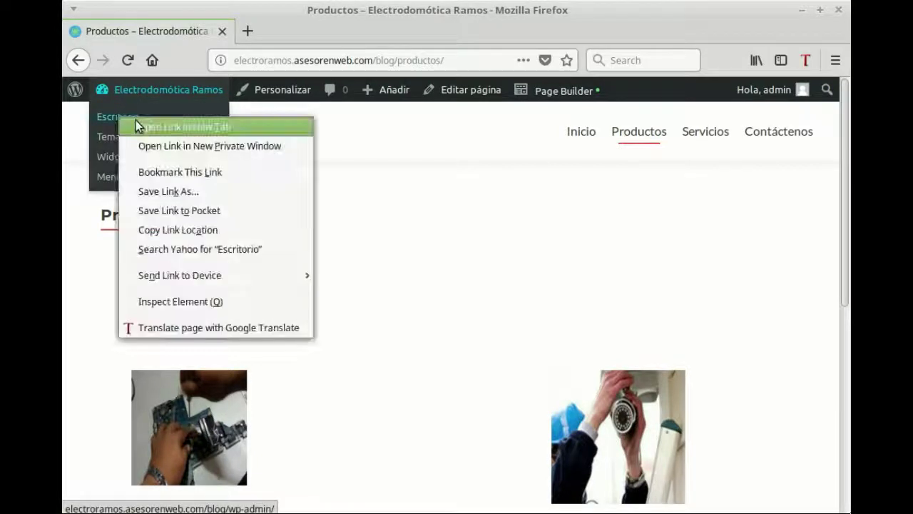
pyautogui.click(138, 125)
pyautogui.click(312, 32)
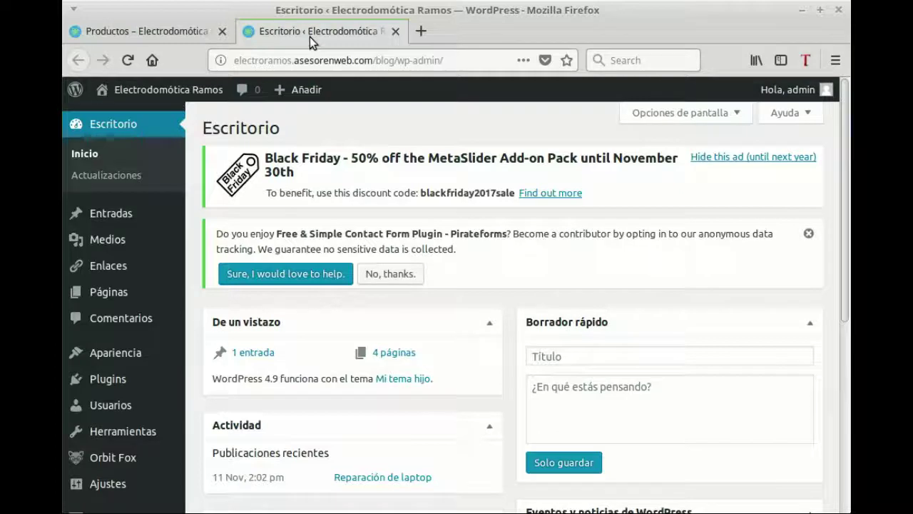
pyautogui.click(116, 31)
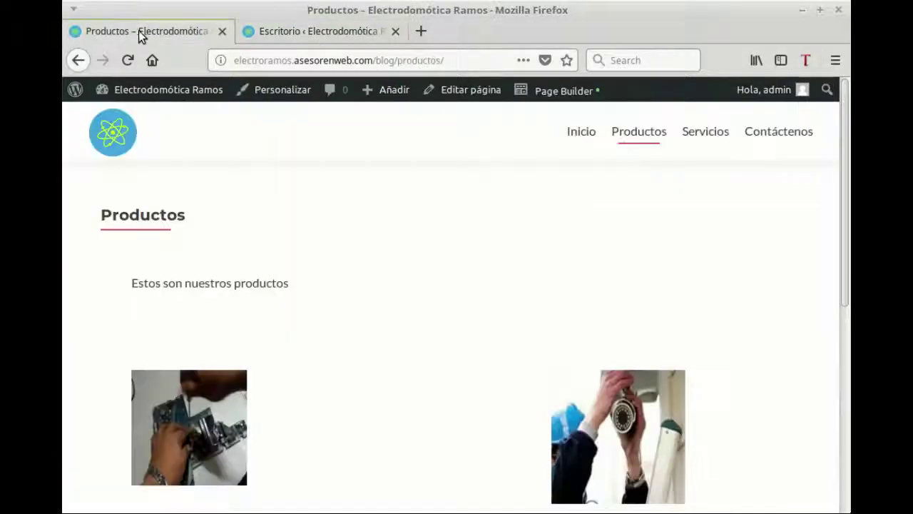
pyautogui.moveTo(289, 33); pyautogui.dragTo(142, 36)
pyautogui.click(296, 36)
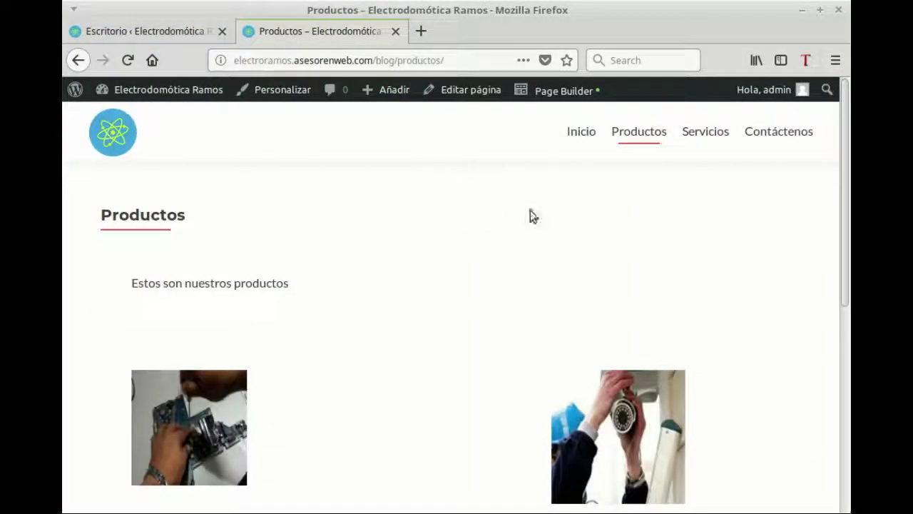
# Relaunch Page Builder on the Productos page and add a single-column row below the two-column row.
pyautogui.scroll(-6, 691, 204)
pyautogui.scroll(3, 608, 300)
pyautogui.scroll(2, 547, 320)
pyautogui.scroll(-2, 547, 320)
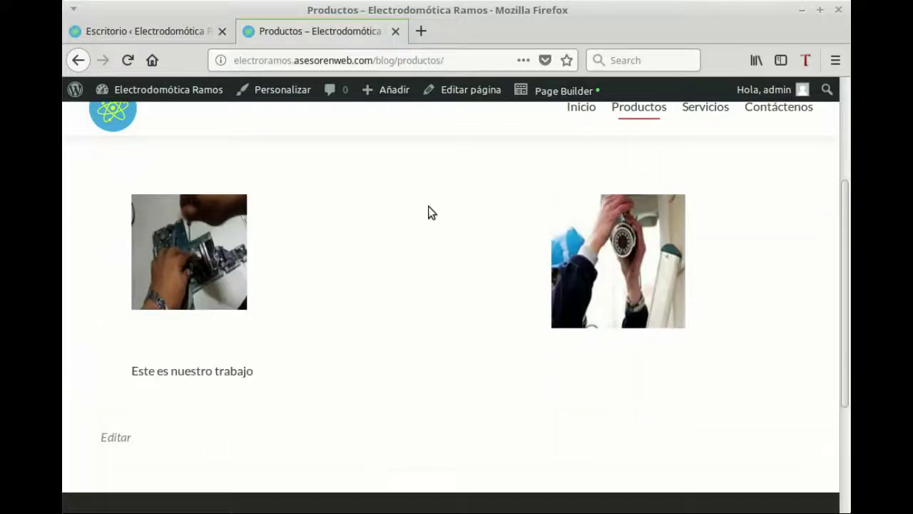
pyautogui.click(569, 94)
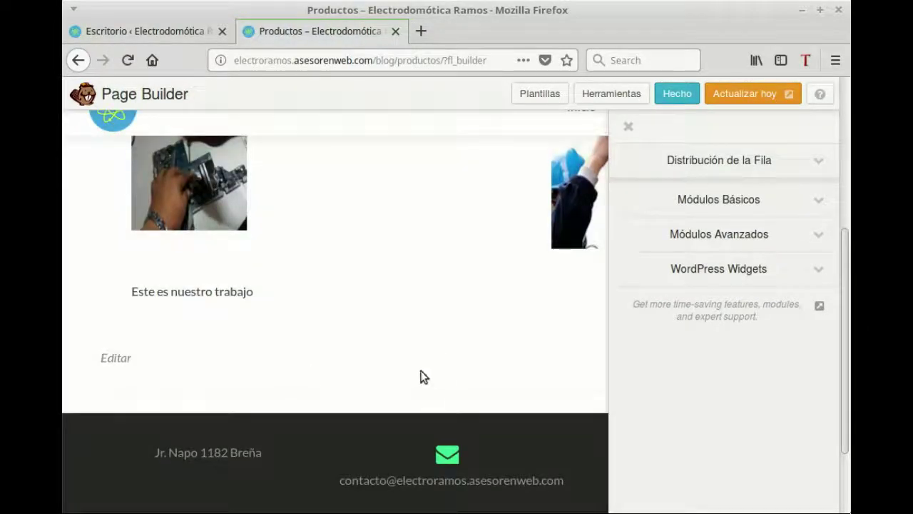
pyautogui.click(804, 167)
pyautogui.moveTo(742, 193); pyautogui.dragTo(365, 421)
# Add an HTML module to the empty single-column row and bring up its settings.
pyautogui.scroll(-2, 494, 342)
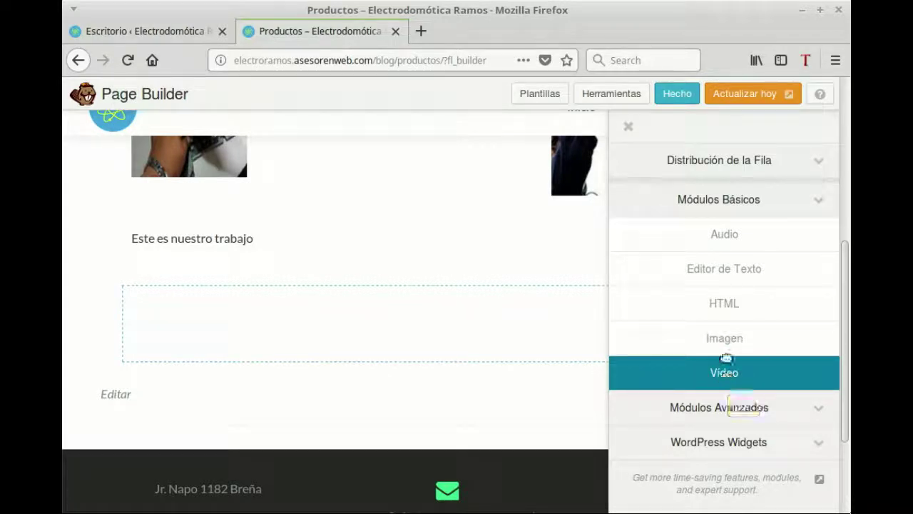
pyautogui.moveTo(723, 305); pyautogui.dragTo(463, 503)
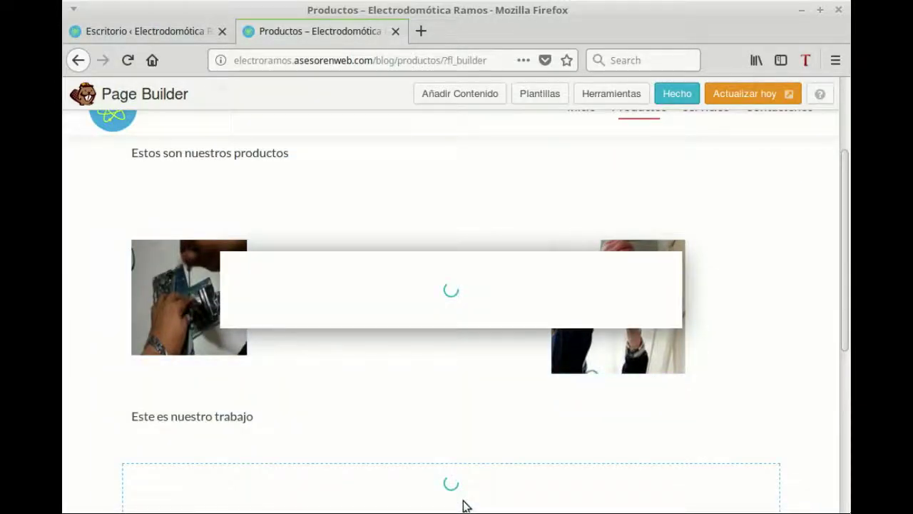
pyautogui.click(457, 222)
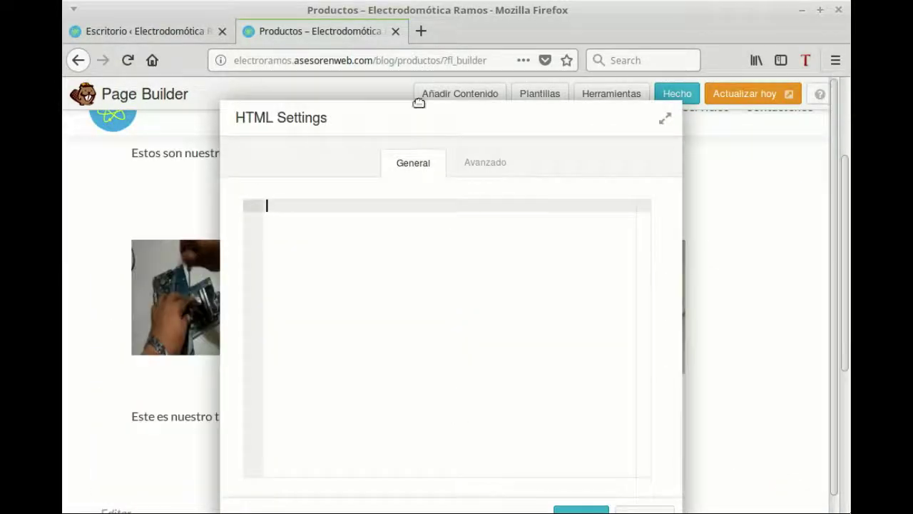
# Open YouTube in a new browser tab and search for "electrodomótica ramos".
pyautogui.click(421, 35)
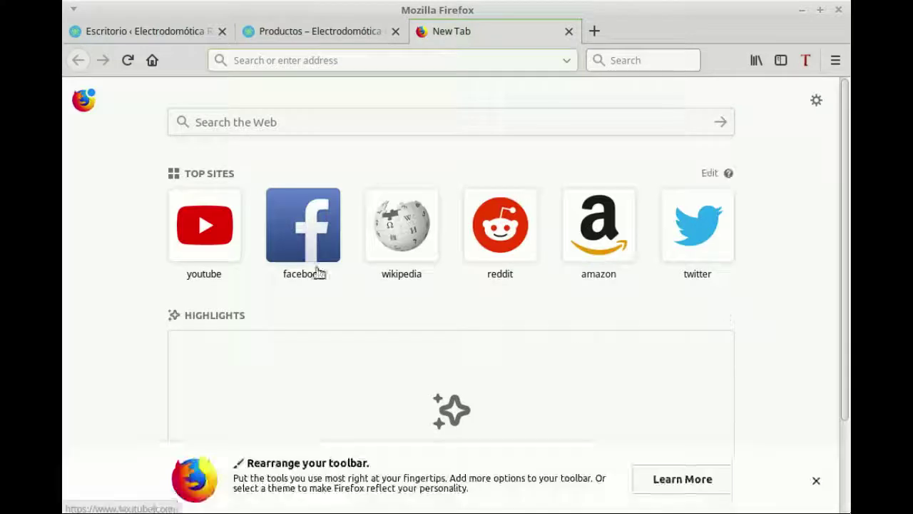
pyautogui.click(186, 237)
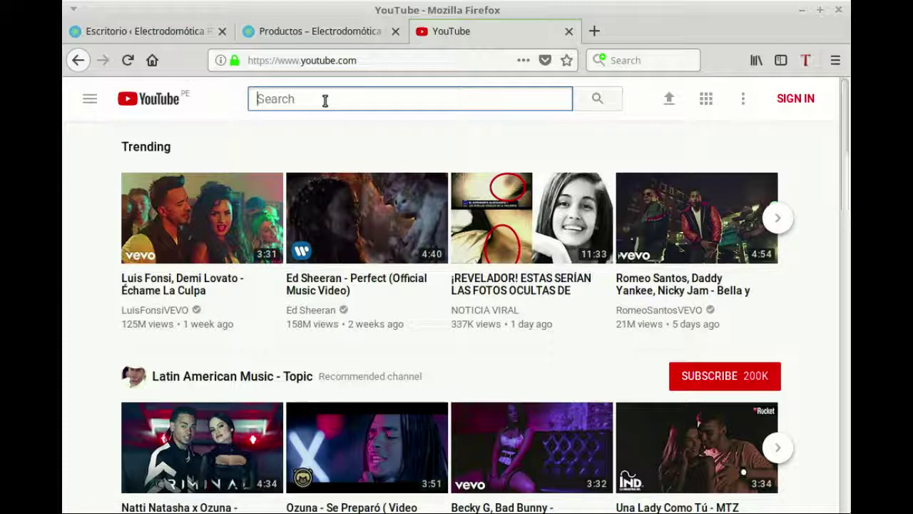
pyautogui.write('electro')
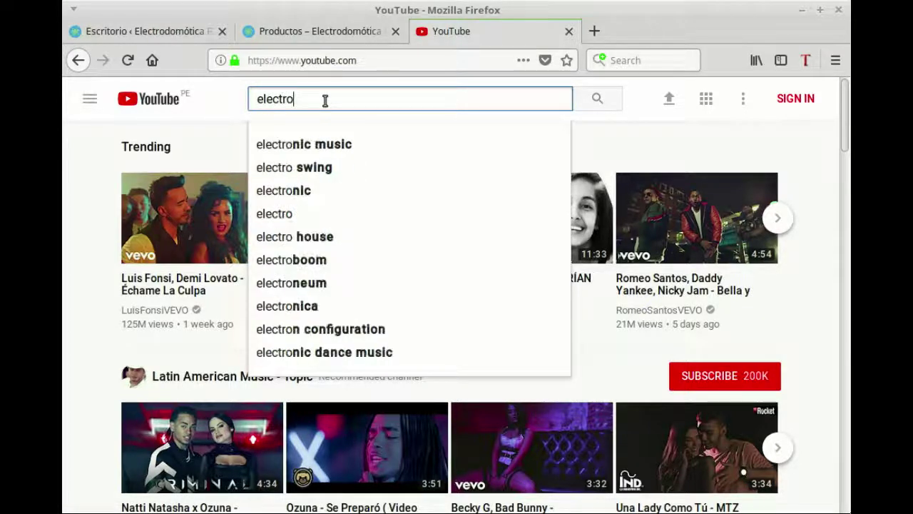
pyautogui.write('domo')
pyautogui.write('tica ')
pyautogui.write('ramos')
pyautogui.press('Return')
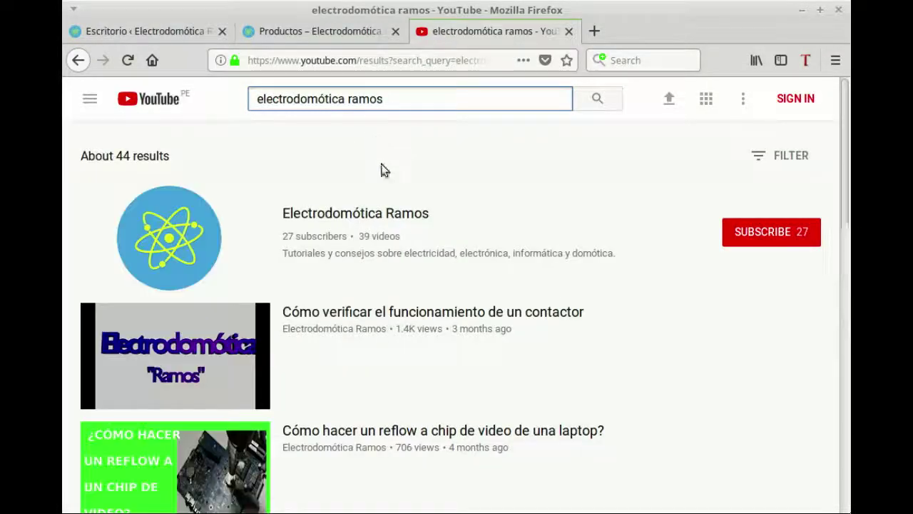
# Open the video "Arranque Directo en motor eléctrico trifásico" from the Electrodomótica Ramos channel's videos and pause it.
pyautogui.click(386, 215)
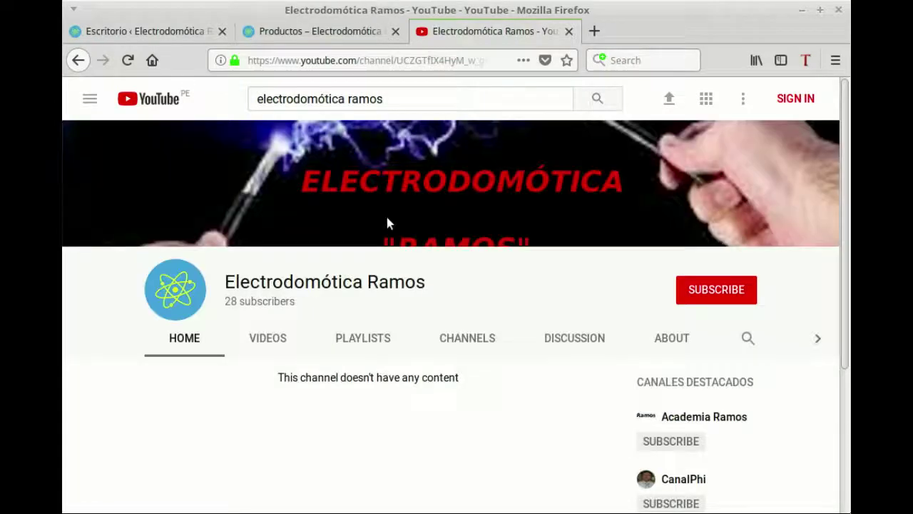
pyautogui.click(280, 344)
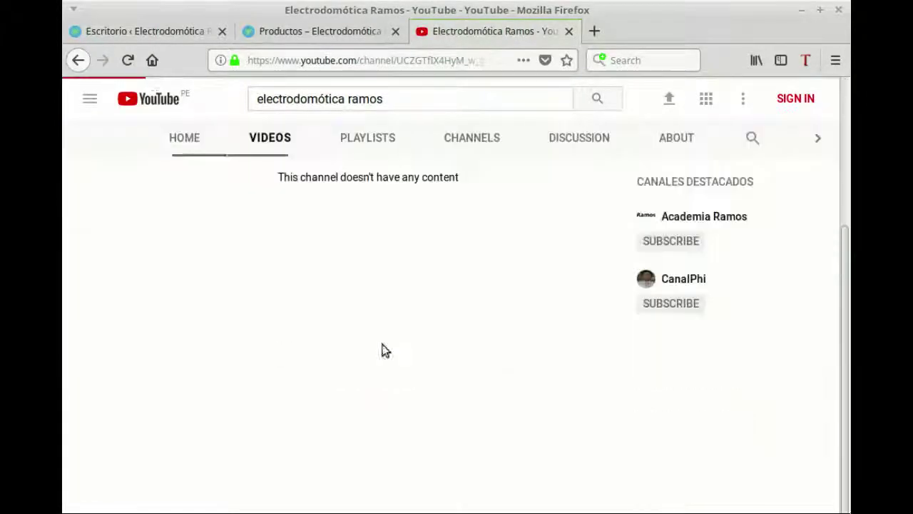
pyautogui.click(433, 315)
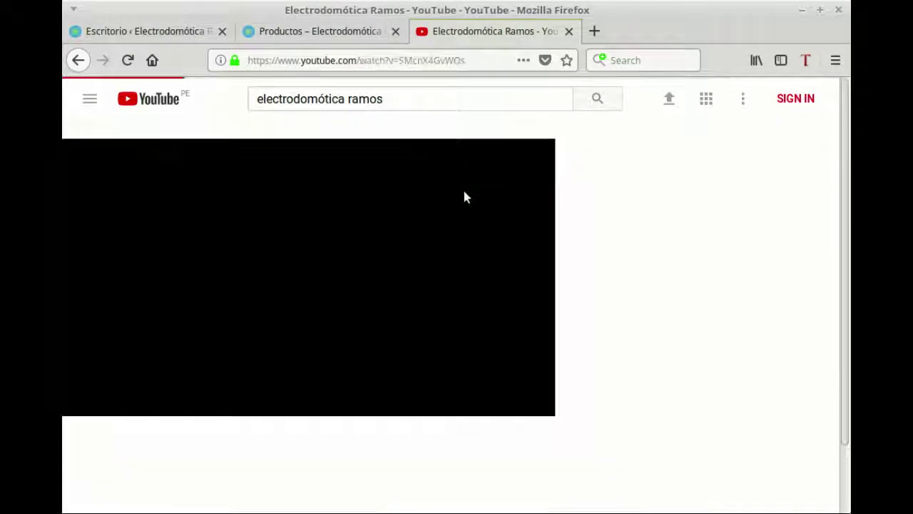
pyautogui.scroll(-2, 516, 377)
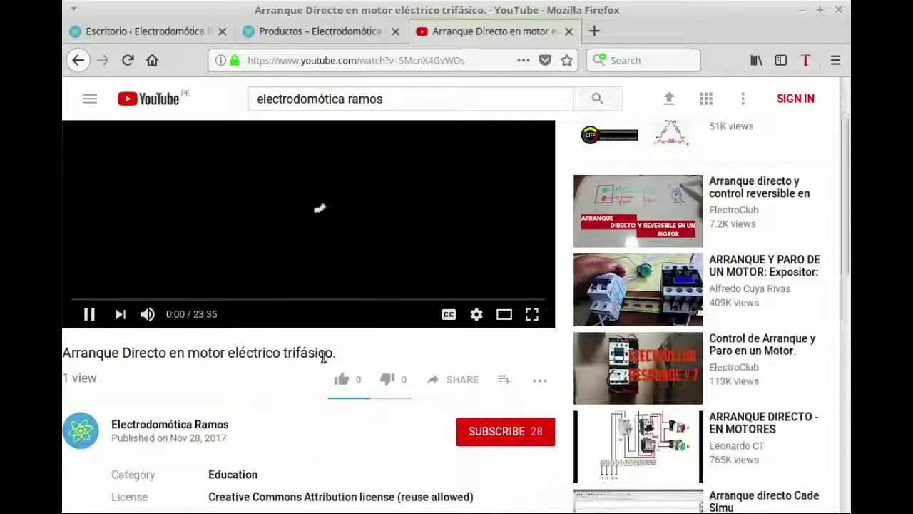
pyautogui.click(89, 313)
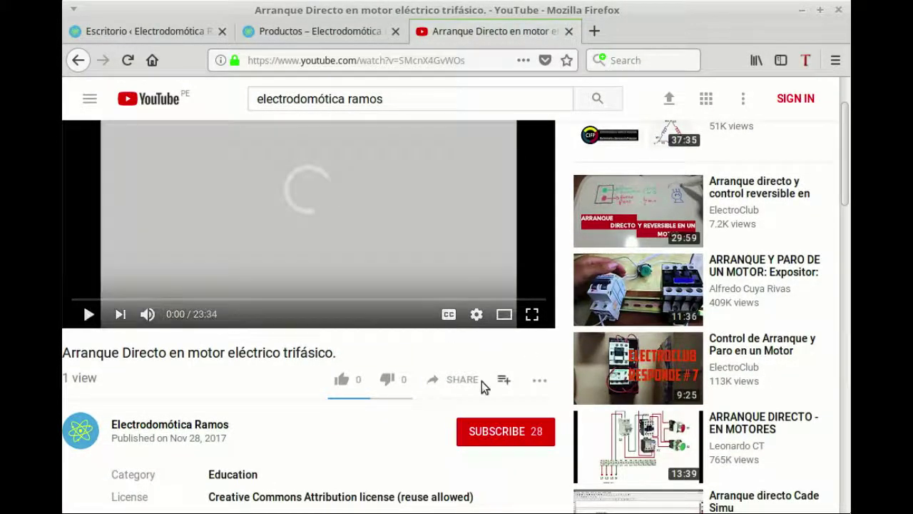
# Copy the full iframe embed code of the video from its sharing options.
pyautogui.click(464, 380)
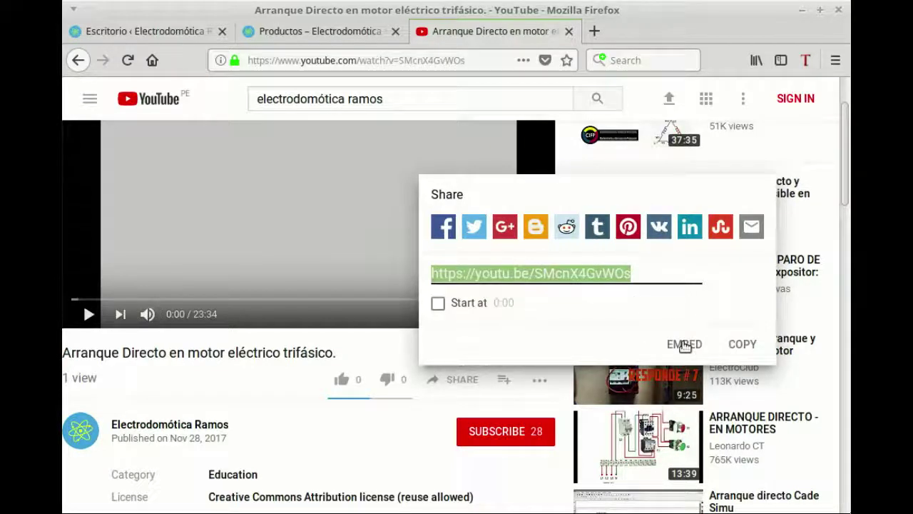
pyautogui.click(684, 345)
pyautogui.moveTo(469, 409); pyautogui.dragTo(309, 348)
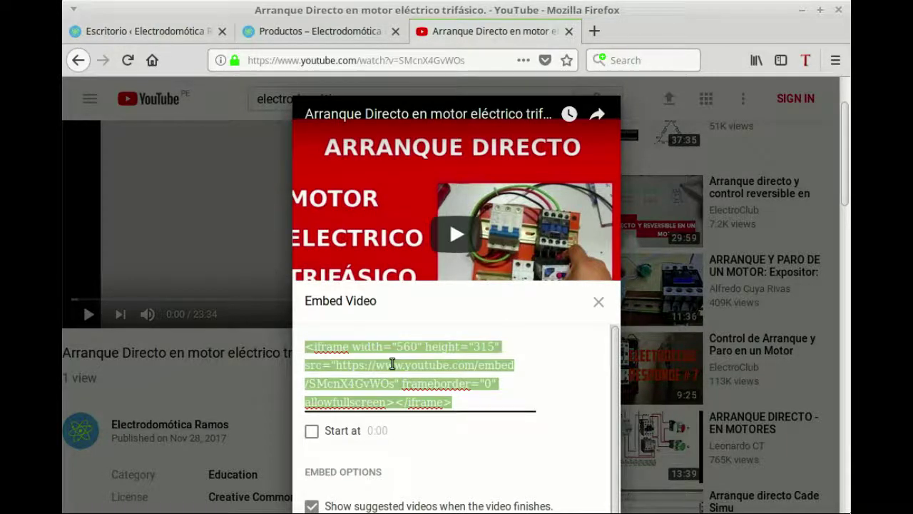
pyautogui.rightClick(392, 364)
pyautogui.click(432, 167)
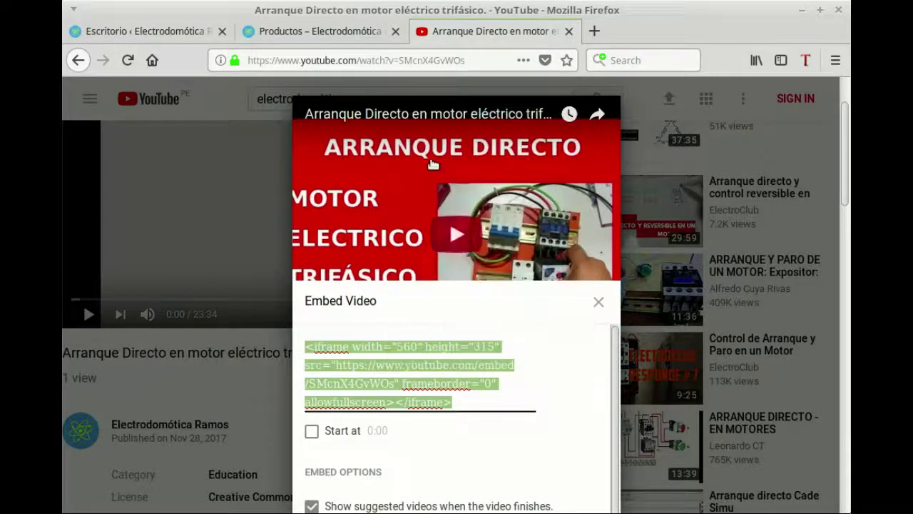
# Return to the Productos page, paste the iframe embed code into the HTML module and save it.
pyautogui.click(320, 28)
pyautogui.rightClick(305, 229)
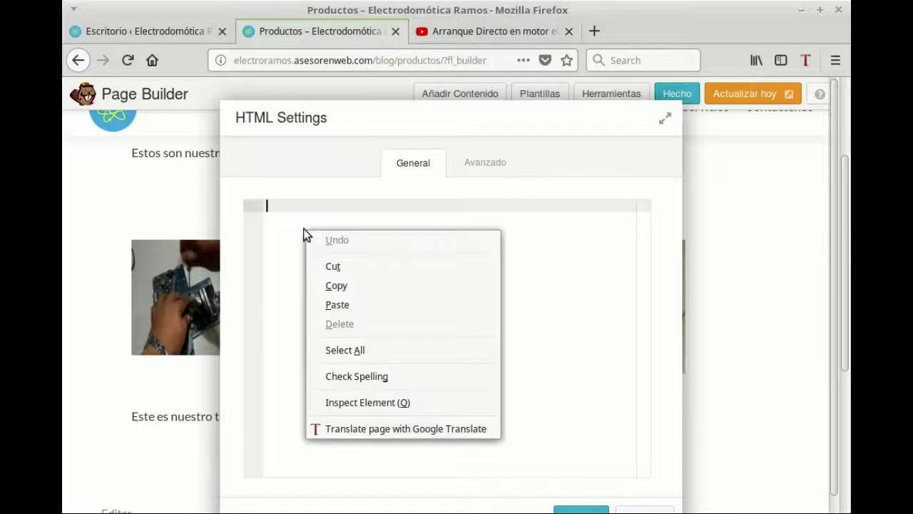
pyautogui.click(351, 309)
pyautogui.click(581, 510)
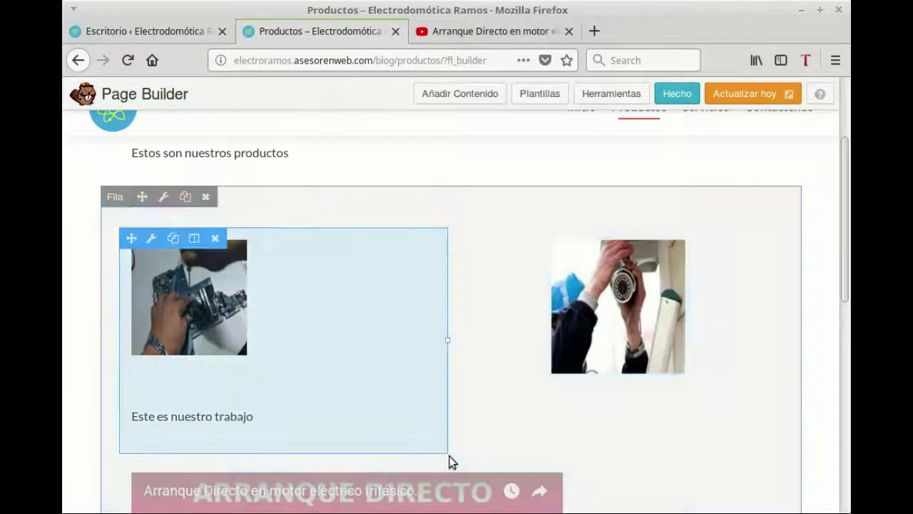
# Finish editing in Page Builder, publish the changes with the embedded video and review the published Productos page.
pyautogui.scroll(-1, 594, 389)
pyautogui.scroll(-5, 594, 387)
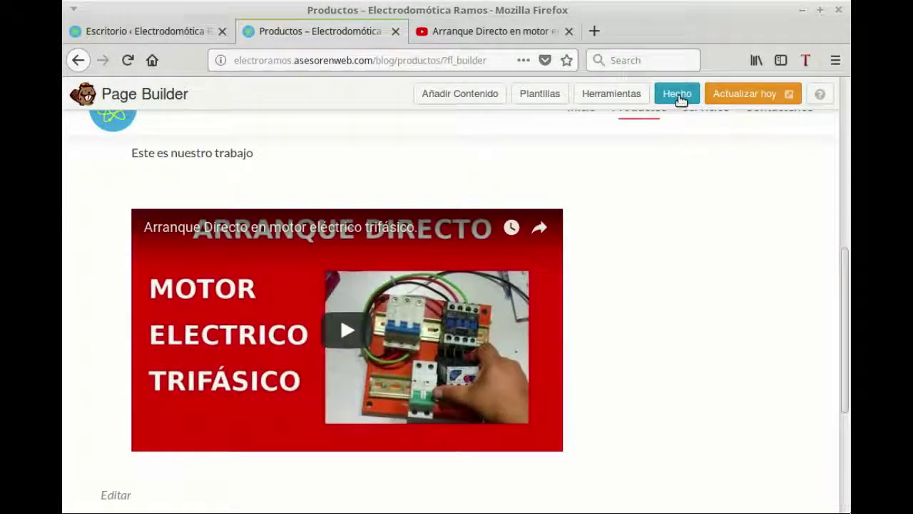
pyautogui.click(678, 94)
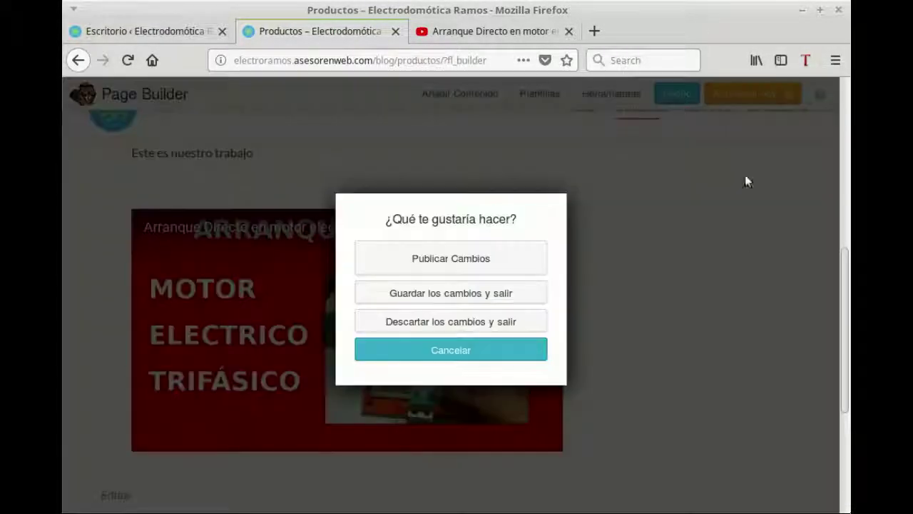
pyautogui.click(483, 253)
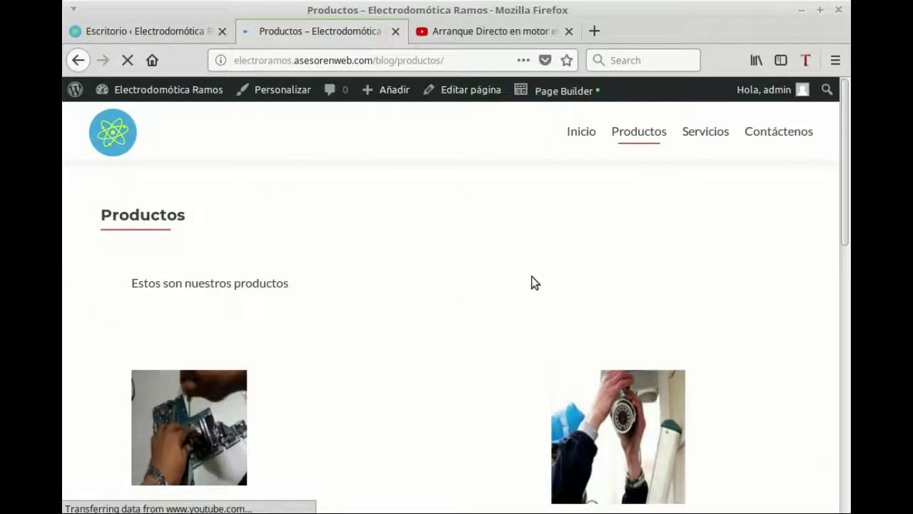
pyautogui.scroll(-5, 532, 281)
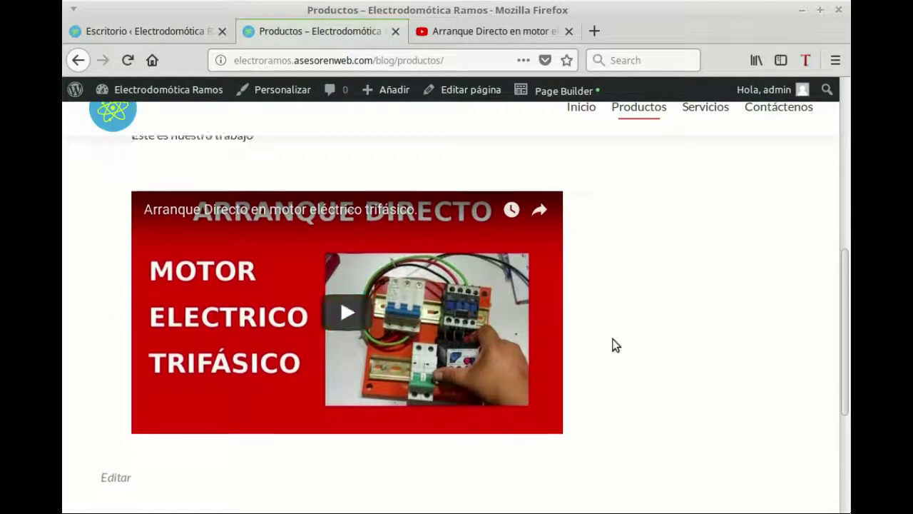
pyautogui.scroll(5, 615, 344)
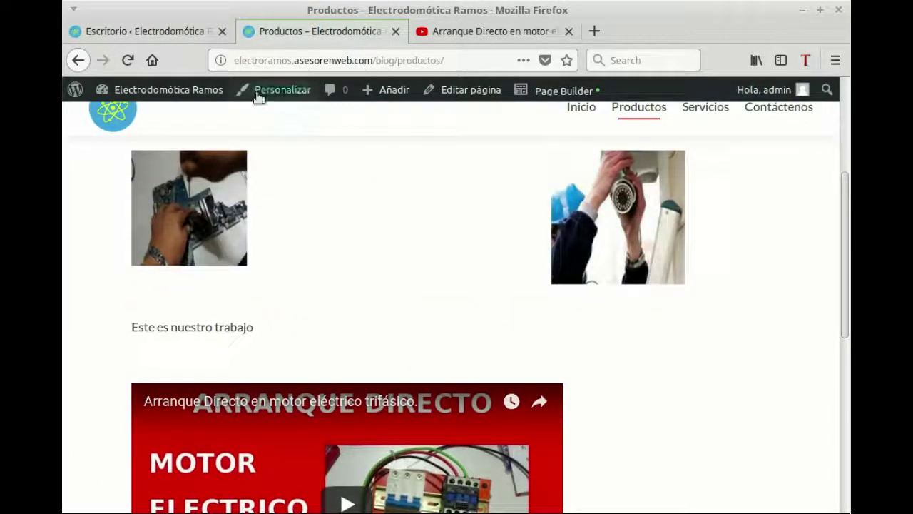
# Restart Page Builder on the Productos page and add a two-column row below the embedded video.
pyautogui.click(163, 38)
pyautogui.click(322, 34)
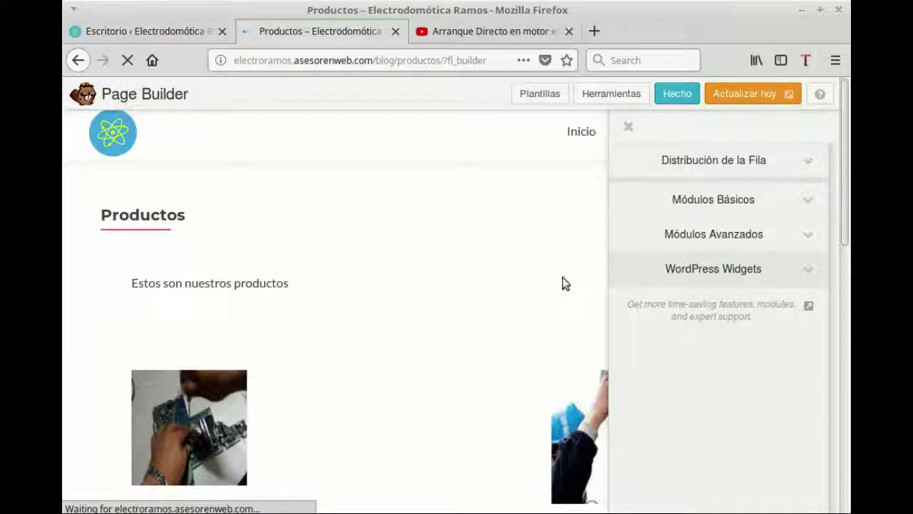
pyautogui.scroll(-5, 563, 282)
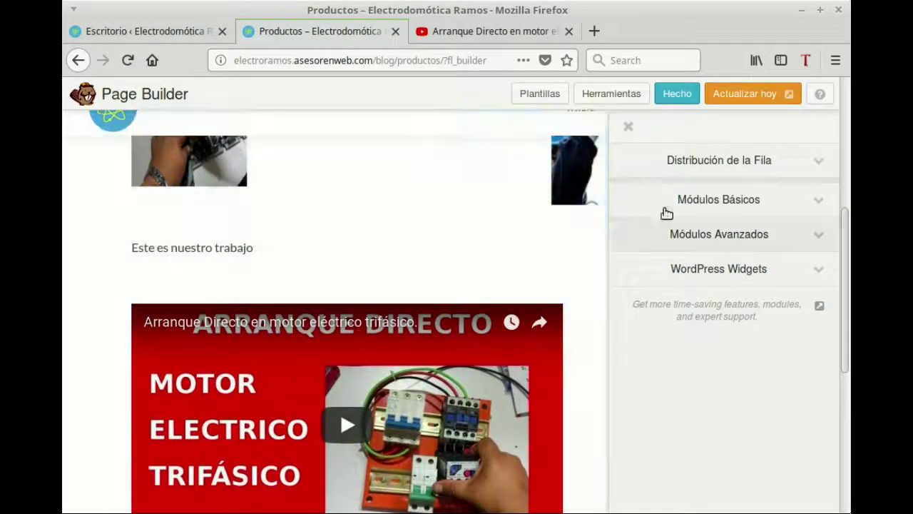
pyautogui.click(745, 167)
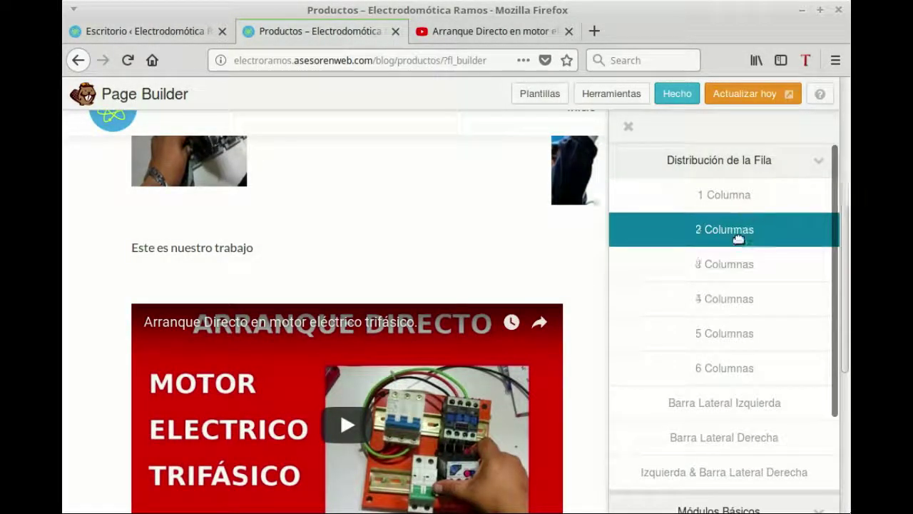
pyautogui.moveTo(738, 239); pyautogui.dragTo(368, 242)
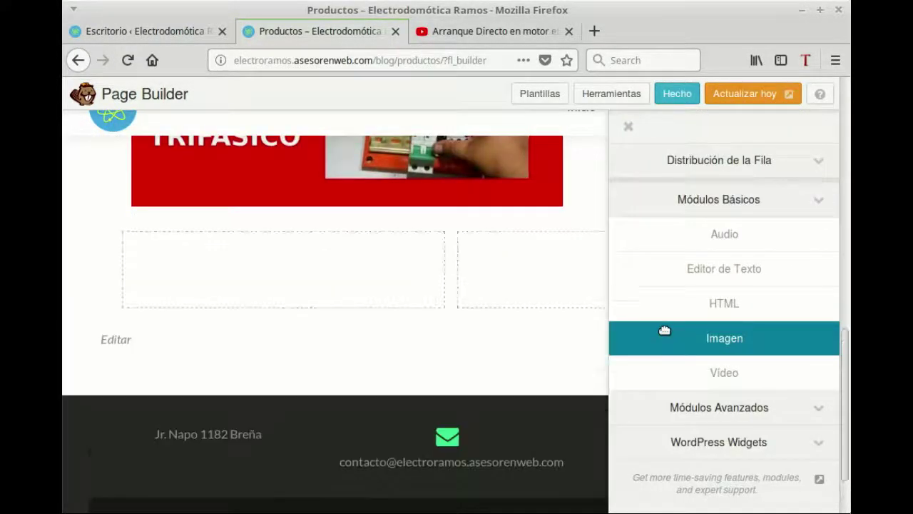
# Bring up the list of available WordPress Widgets for the new two-column row.
pyautogui.click(754, 407)
pyautogui.click(771, 306)
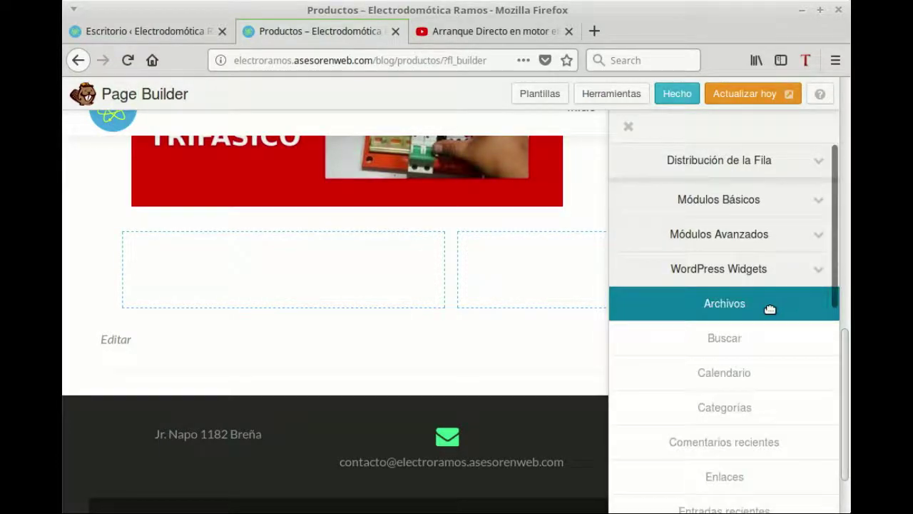